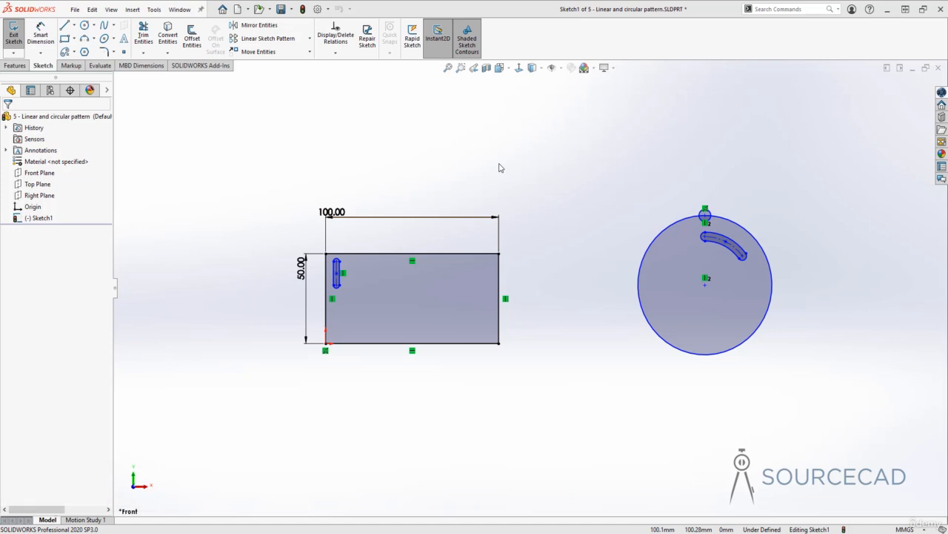
Start a linear sketch pattern of the small vertical slot inside the 100 x 50 mm rectangle
{"action": "scroll", "coordinate": [353, 319], "scroll_direction": "up", "scroll_amount": 1}
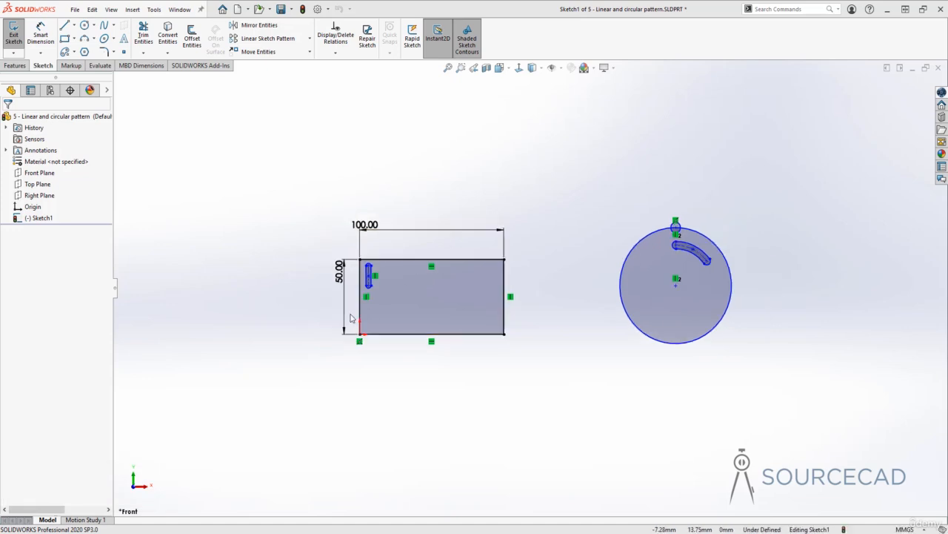
{"action": "scroll", "coordinate": [440, 300], "scroll_direction": "down", "scroll_amount": 3}
{"action": "scroll", "coordinate": [453, 295], "scroll_direction": "down", "scroll_amount": 1}
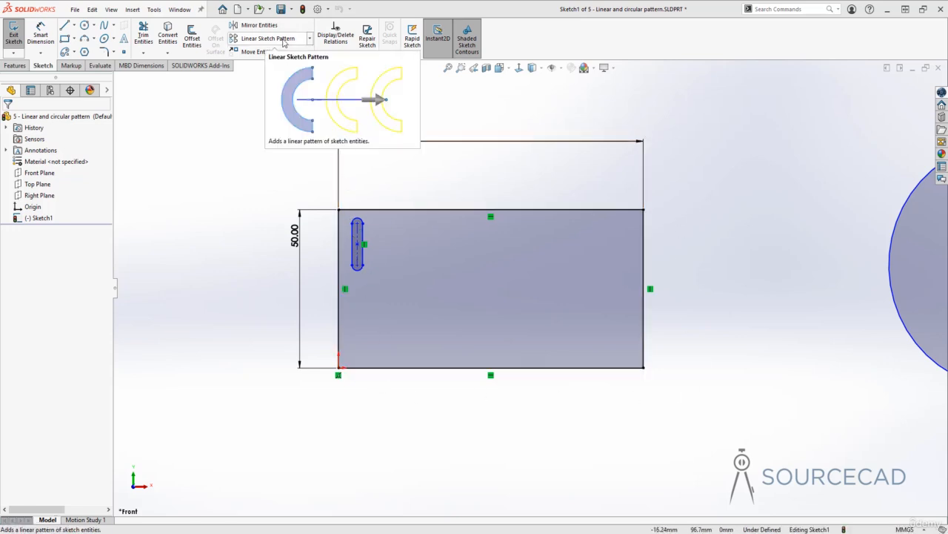
{"action": "left_click", "coordinate": [309, 39]}
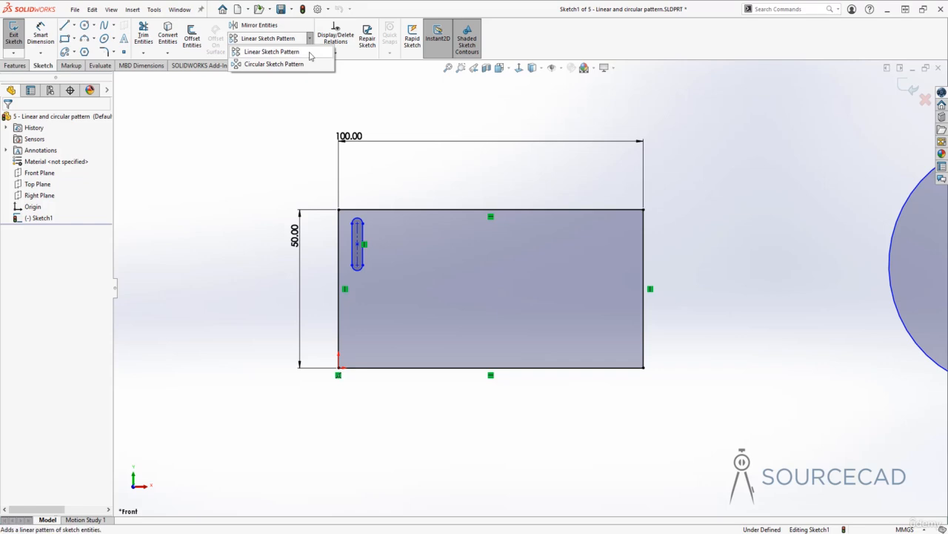
{"action": "left_click", "coordinate": [271, 51]}
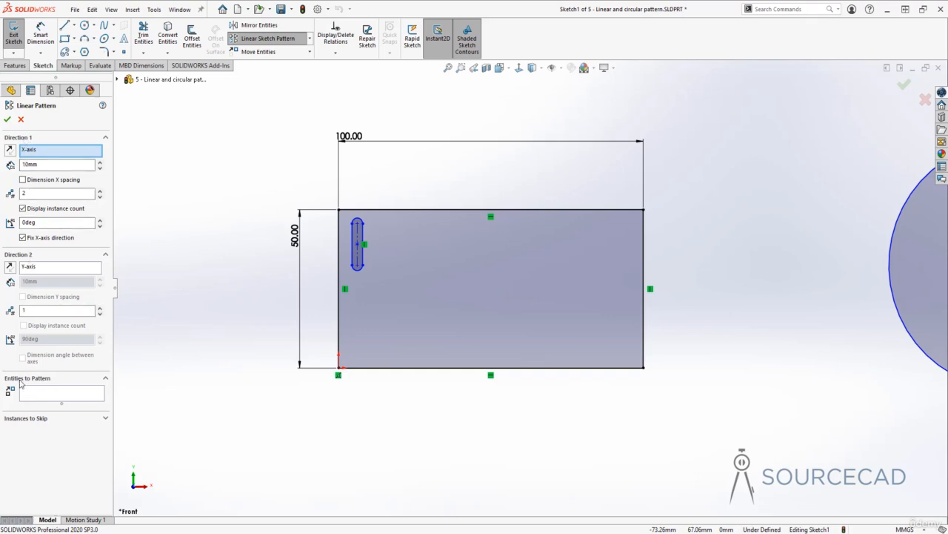
{"action": "left_click", "coordinate": [24, 418]}
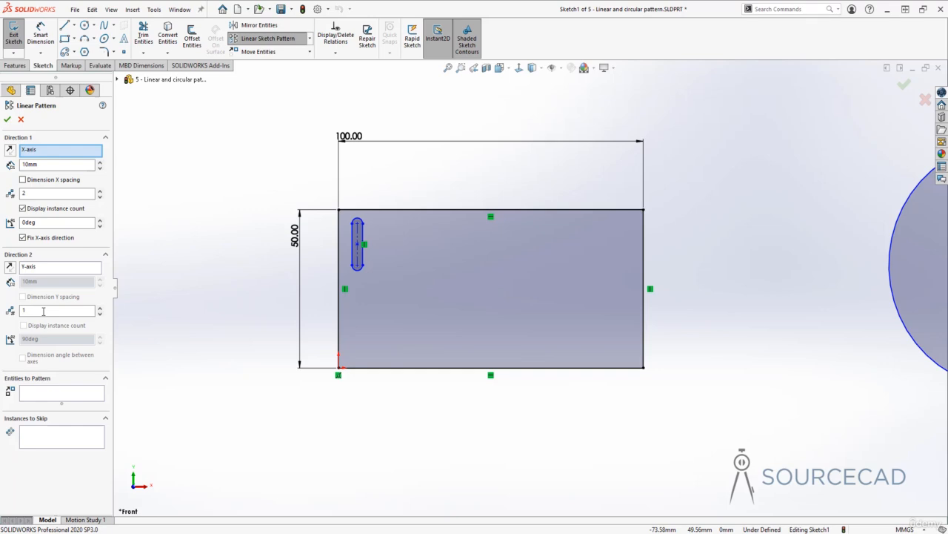
{"action": "left_click", "coordinate": [51, 397]}
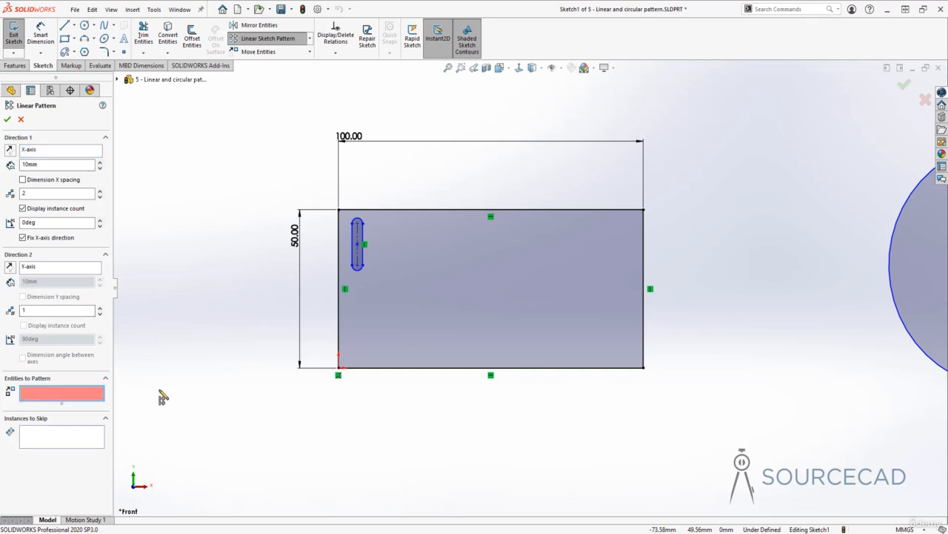
{"action": "left_click", "coordinate": [358, 239]}
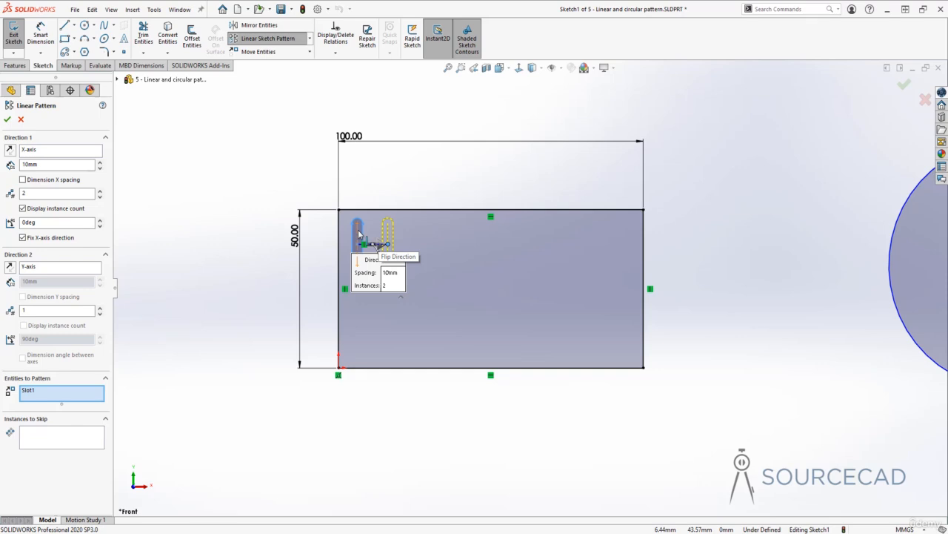
Set the number of instances in the pattern's X-axis direction to 10
{"action": "left_click", "coordinate": [100, 191]}
{"action": "left_click", "coordinate": [100, 191]}
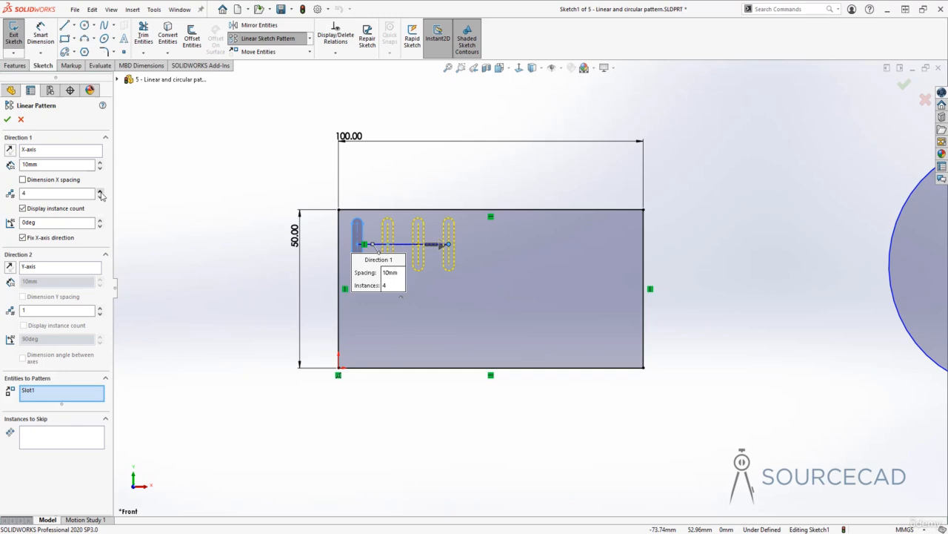
{"action": "left_click", "coordinate": [100, 190]}
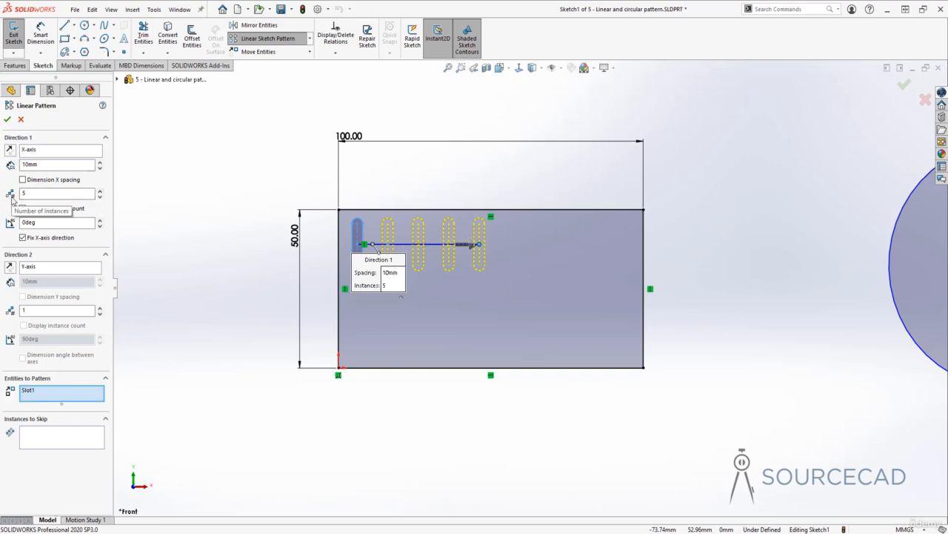
{"action": "left_click", "coordinate": [100, 191]}
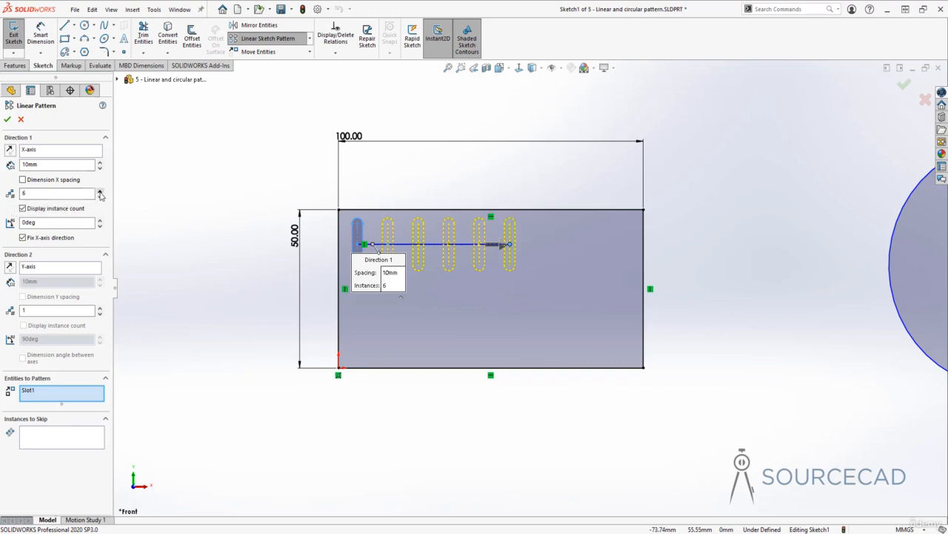
{"action": "left_click", "coordinate": [100, 196]}
{"action": "double_click", "coordinate": [24, 196]}
{"action": "type", "text": "10"}
{"action": "key", "text": "Tab"}
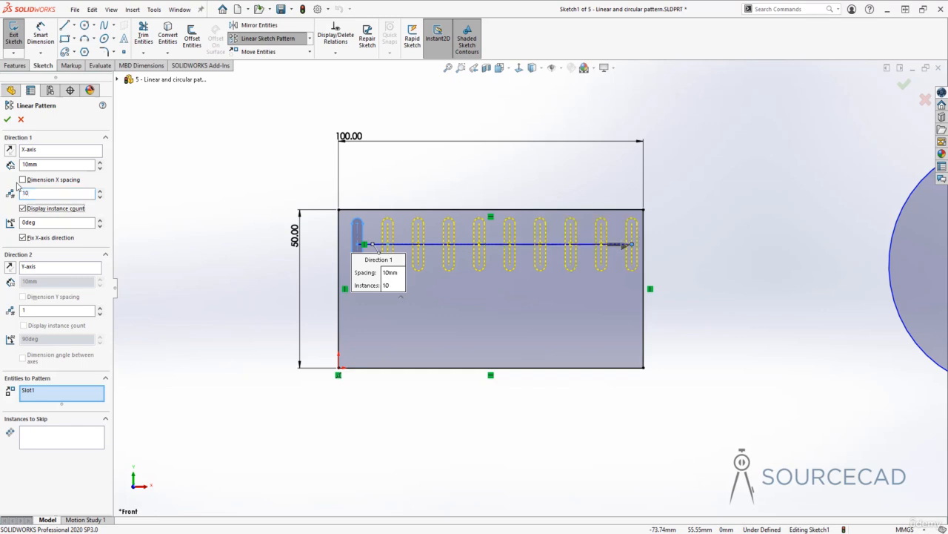
Set the Y-axis direction to 4 instances and flip it downward so the slot copies run into the rectangle
{"action": "left_click", "coordinate": [27, 311]}
{"action": "left_click", "coordinate": [100, 308]}
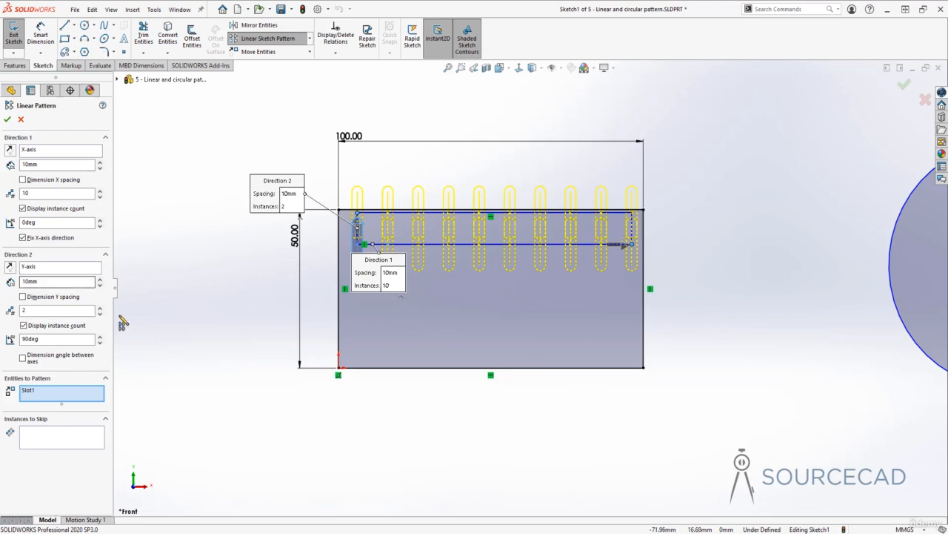
{"action": "left_click", "coordinate": [100, 308]}
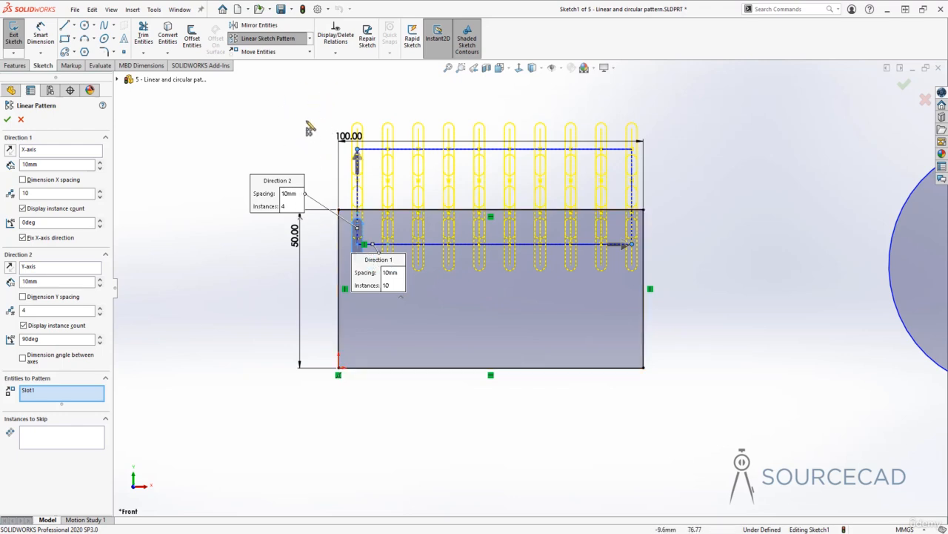
{"action": "left_click", "coordinate": [359, 157]}
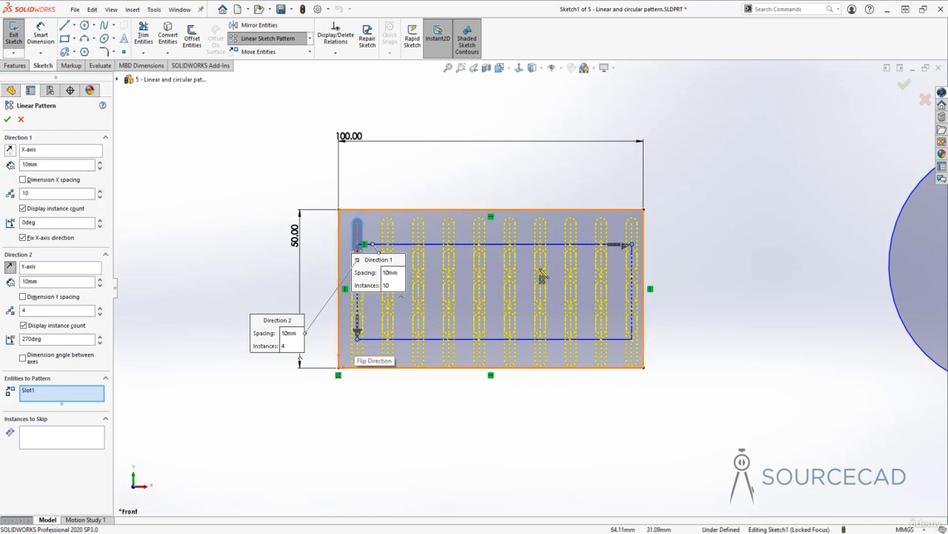
Try reversing the pattern's X-axis and Y-axis directions, restoring each one to rightward and downward
{"action": "left_click", "coordinate": [624, 246]}
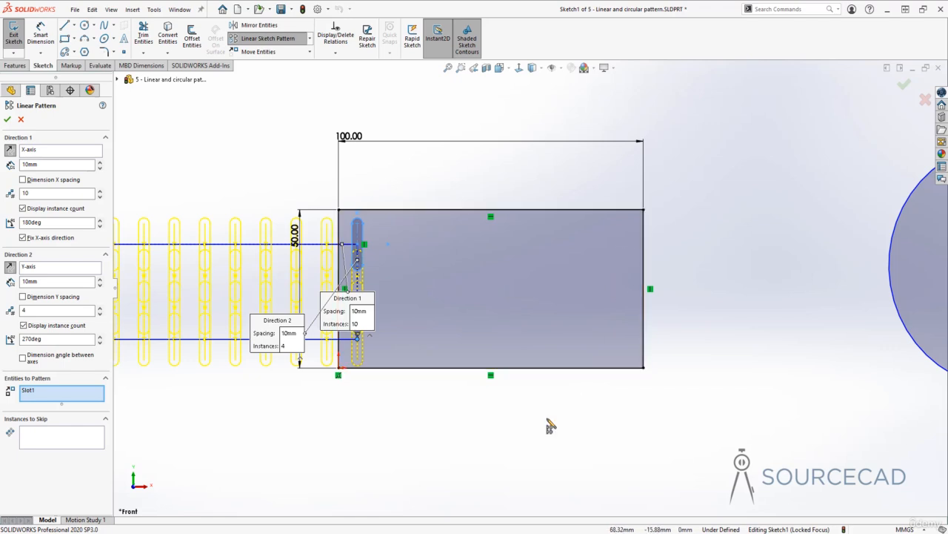
{"action": "middle_click_drag", "start_coordinate": [333, 408], "coordinate": [453, 398], "text": "ctrl"}
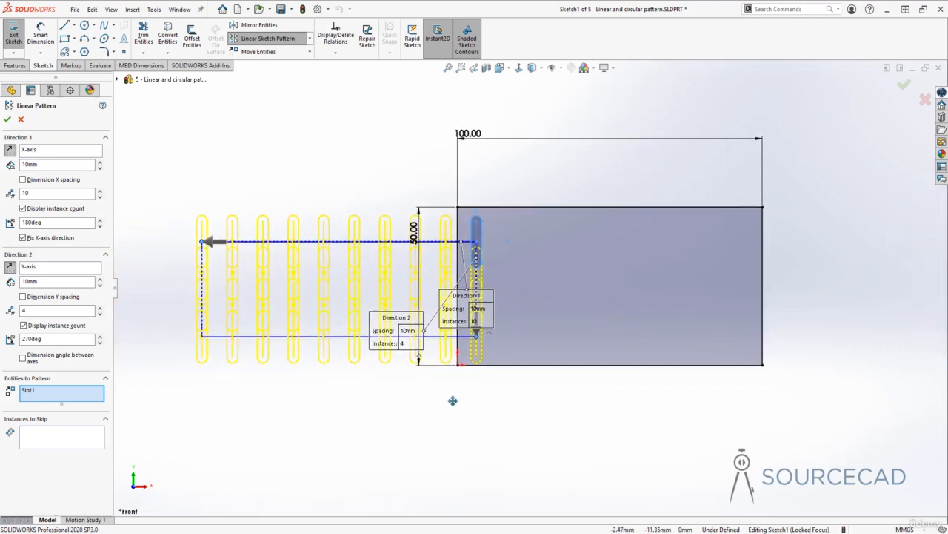
{"action": "left_click", "coordinate": [220, 244]}
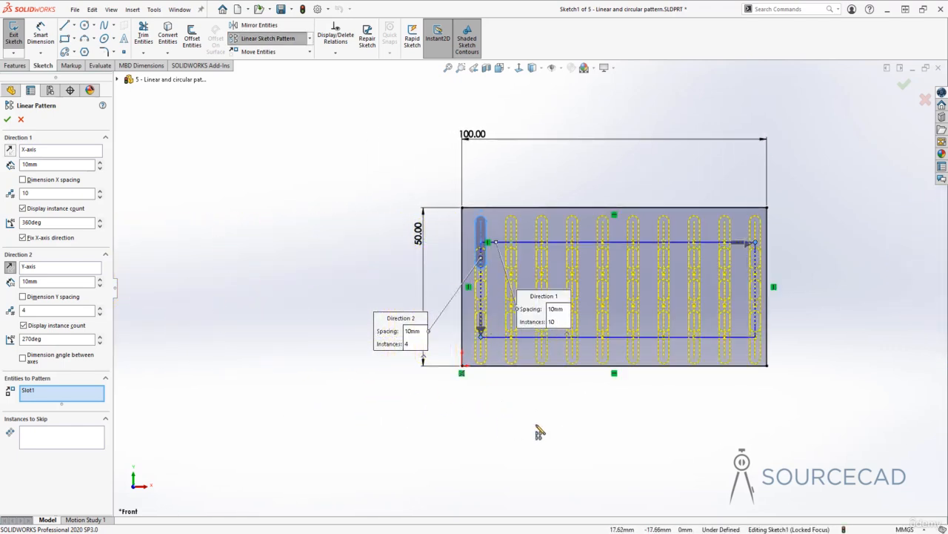
{"action": "middle_click_drag", "start_coordinate": [570, 427], "coordinate": [432, 417], "text": "ctrl"}
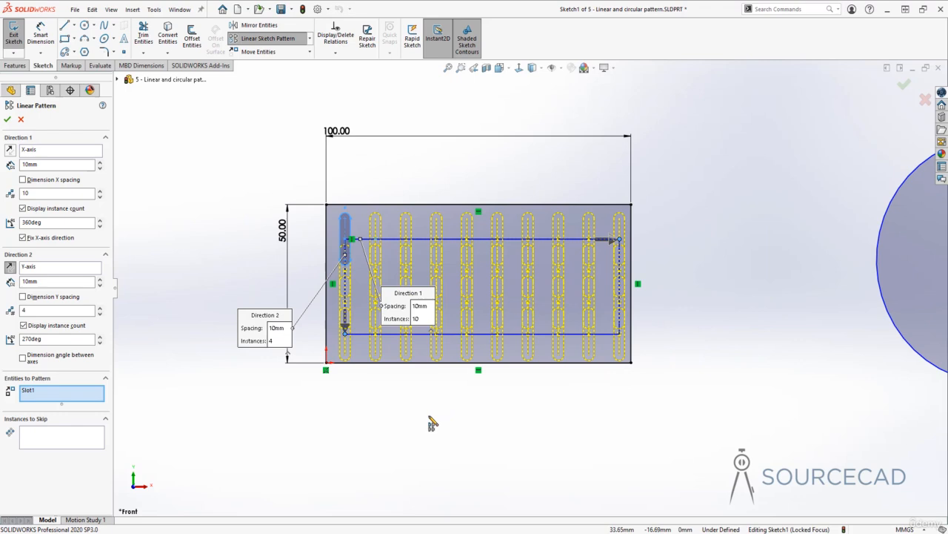
{"action": "left_click", "coordinate": [10, 150]}
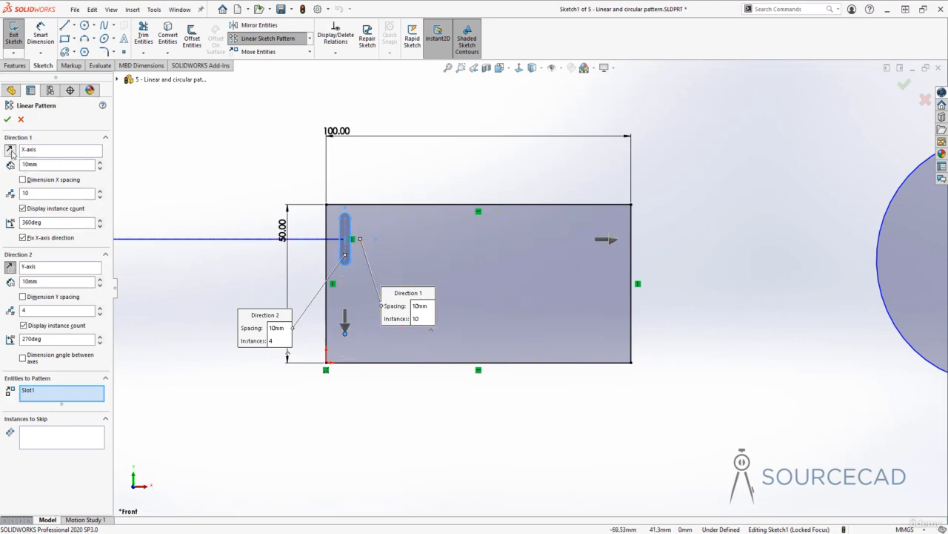
{"action": "left_click", "coordinate": [11, 150]}
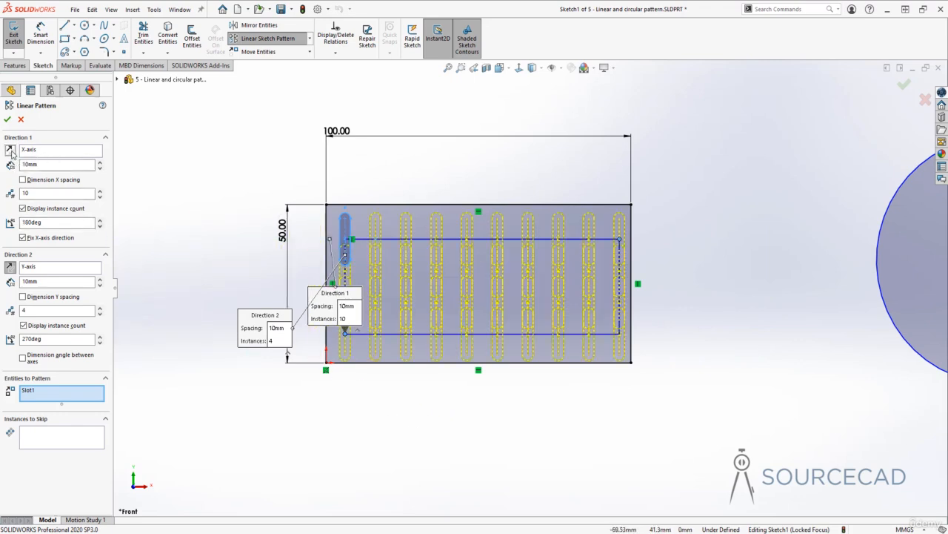
{"action": "left_click", "coordinate": [10, 266]}
{"action": "left_click", "coordinate": [11, 269]}
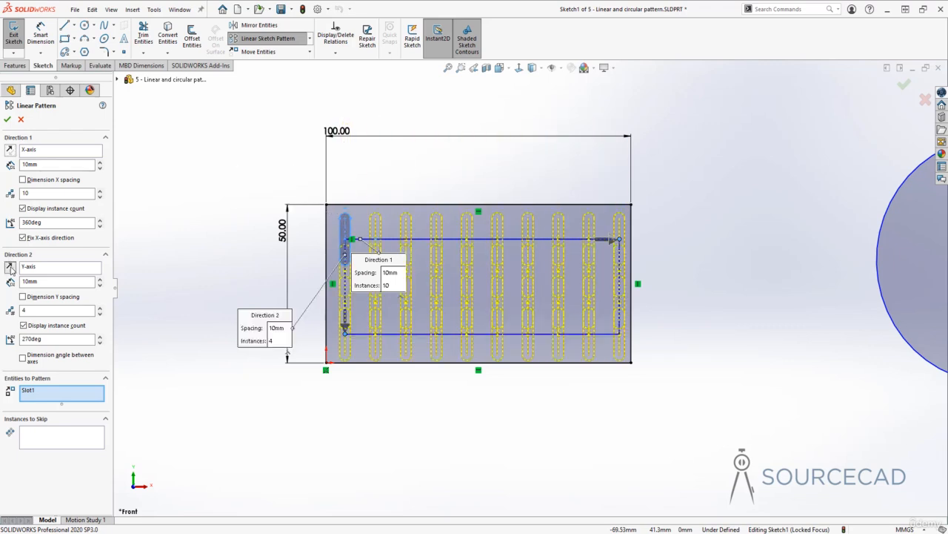
Set the Y-axis direction to 2 instances with a spacing of 26 mm
{"action": "left_click_drag", "start_coordinate": [33, 311], "coordinate": [18, 311]}
{"action": "key", "text": "Tab"}
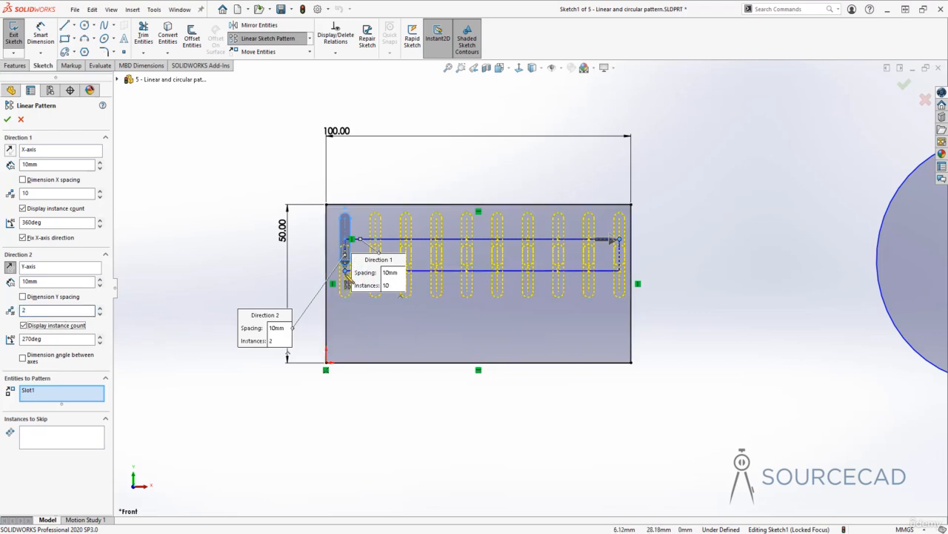
{"action": "left_click_drag", "start_coordinate": [46, 281], "coordinate": [13, 283]}
{"action": "type", "text": "2"}
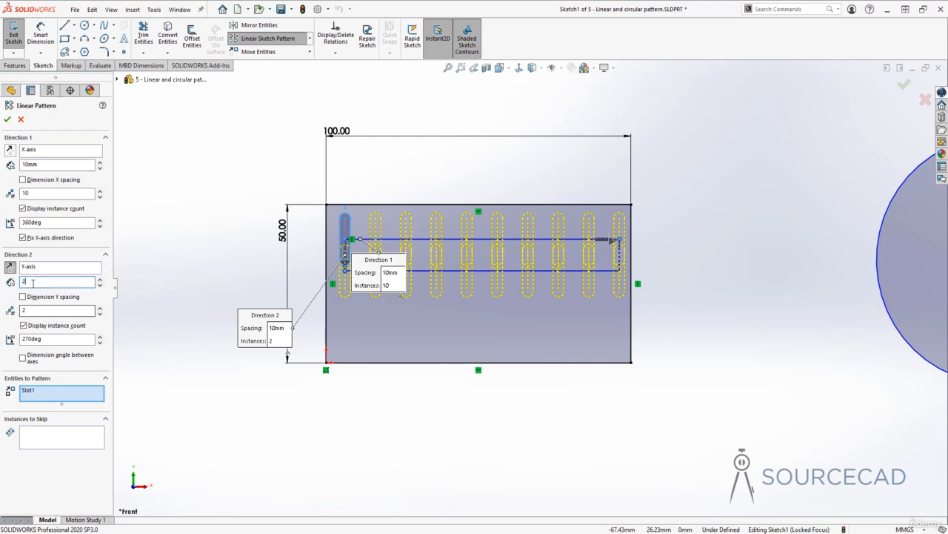
{"action": "type", "text": "6mm"}
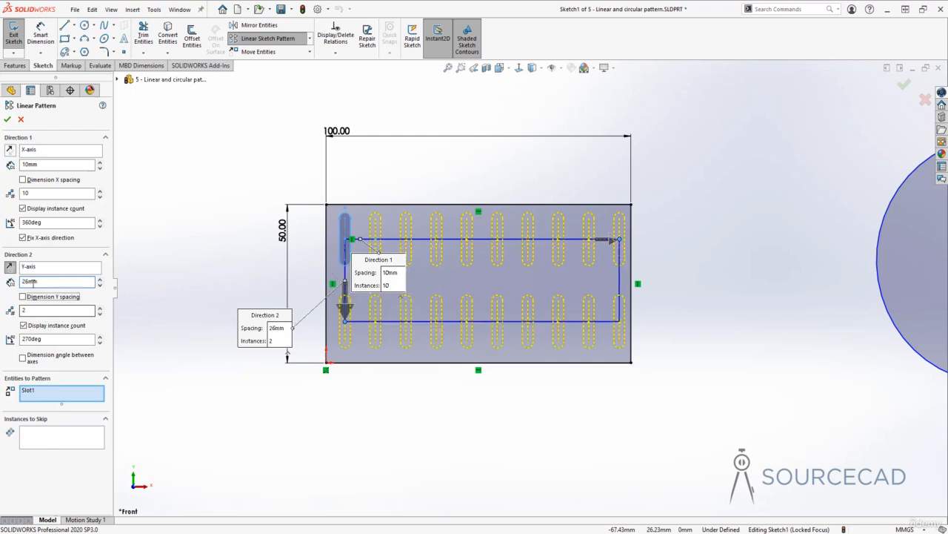
{"action": "key", "text": "Tab"}
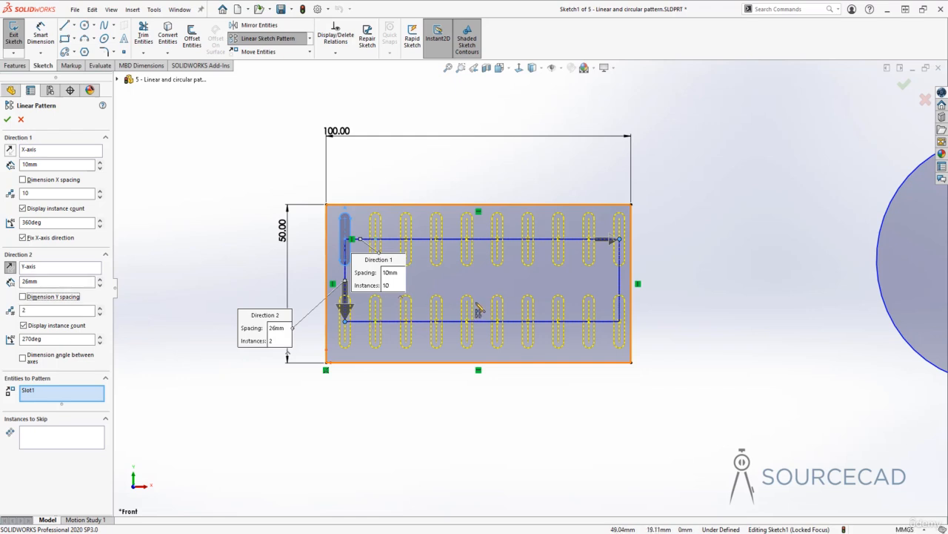
Set the slot spacing in the pattern's X-axis direction to 9.6 mm
{"action": "double_click", "coordinate": [43, 166]}
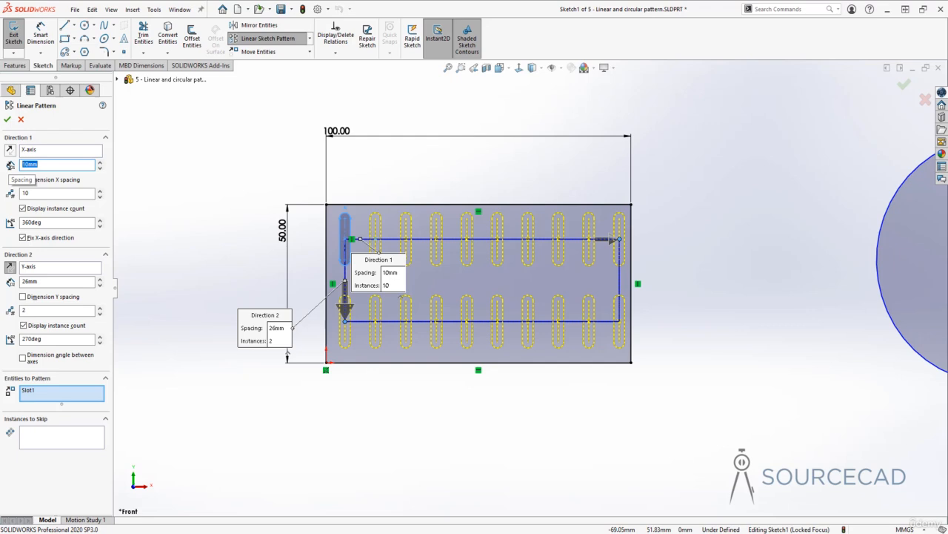
{"action": "type", "text": "9.6"}
{"action": "key", "text": "Return"}
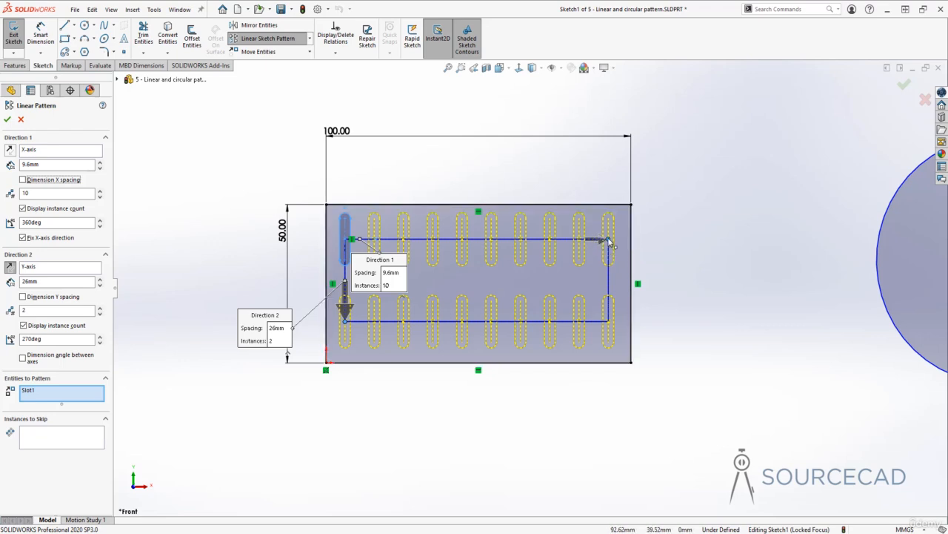
Tilt the X-axis direction upward by its arrow's end point, to about 30 degrees with 9.29 mm spacing
{"action": "left_click_drag", "start_coordinate": [609, 242], "coordinate": [603, 164]}
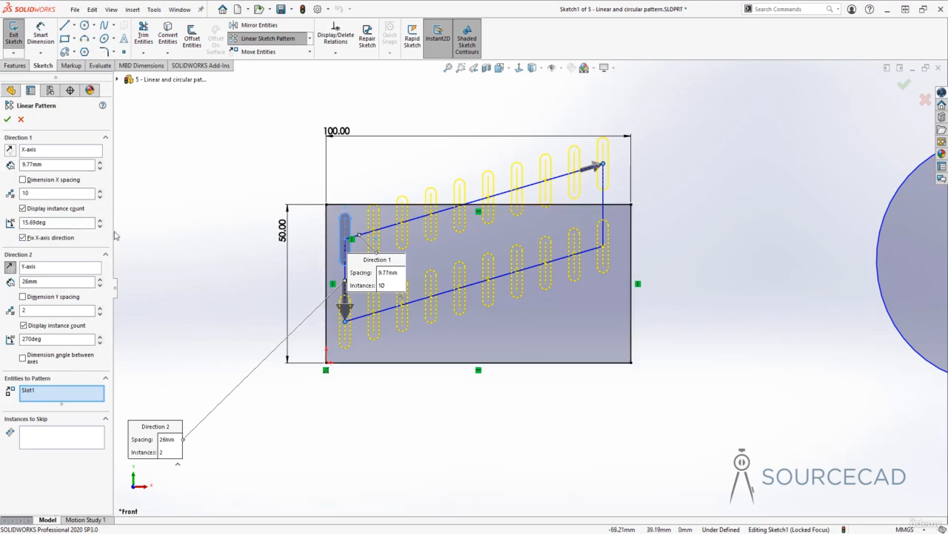
{"action": "left_click_drag", "start_coordinate": [603, 164], "coordinate": [572, 115]}
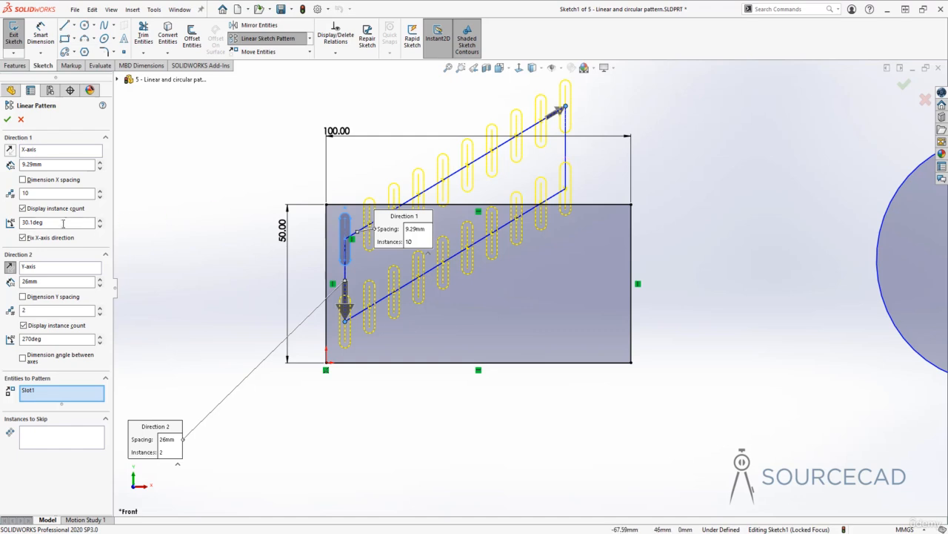
Set the X-axis direction's angle to 20 degrees and return it to 0 degrees
{"action": "double_click", "coordinate": [29, 222]}
{"action": "type", "text": "20"}
{"action": "key", "text": "Return"}
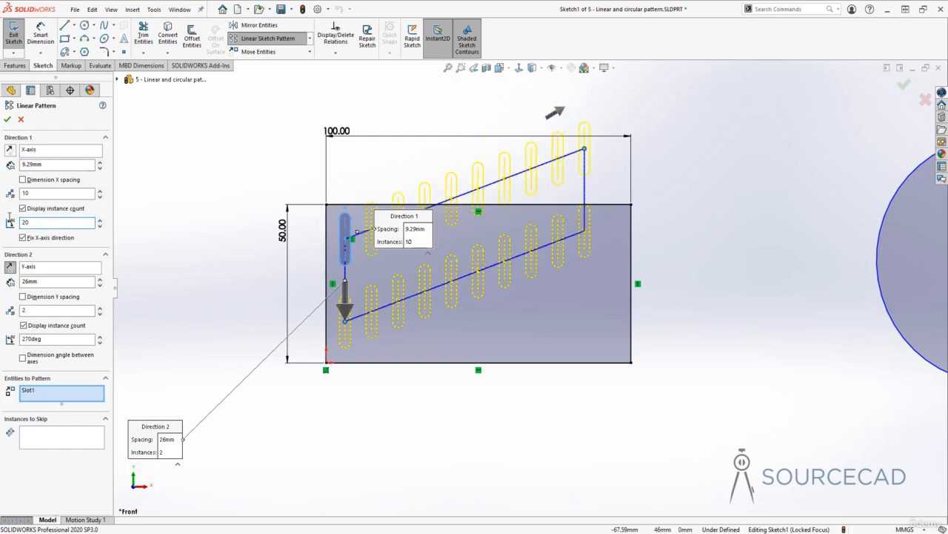
{"action": "double_click", "coordinate": [29, 223]}
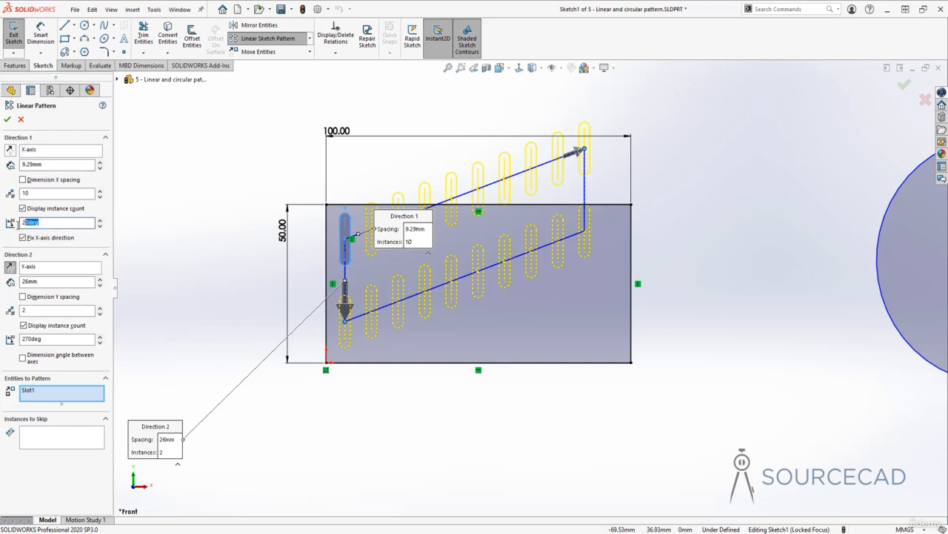
{"action": "key", "text": "Return"}
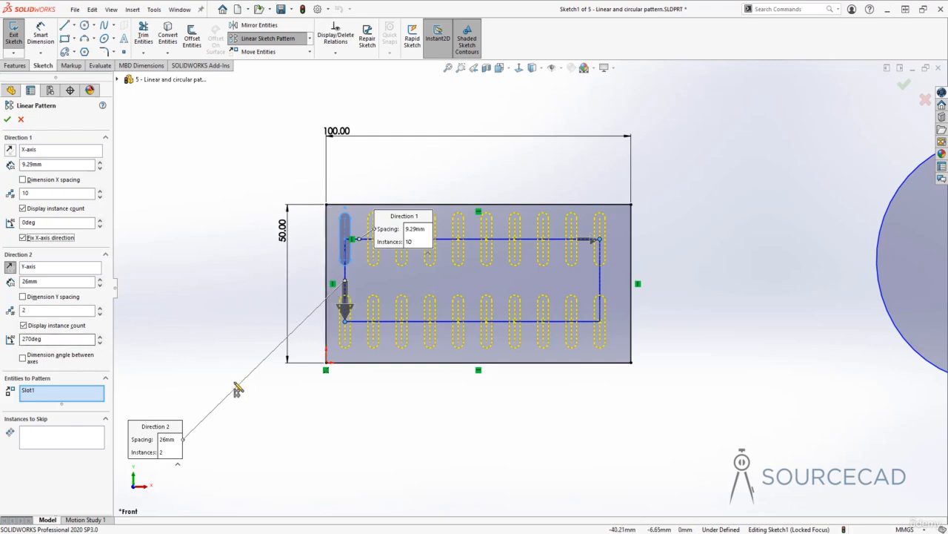
Flip the Y-axis direction up and back down, and swing its end point outward to about 228 degrees with 29 mm spacing
{"action": "left_click", "coordinate": [349, 311]}
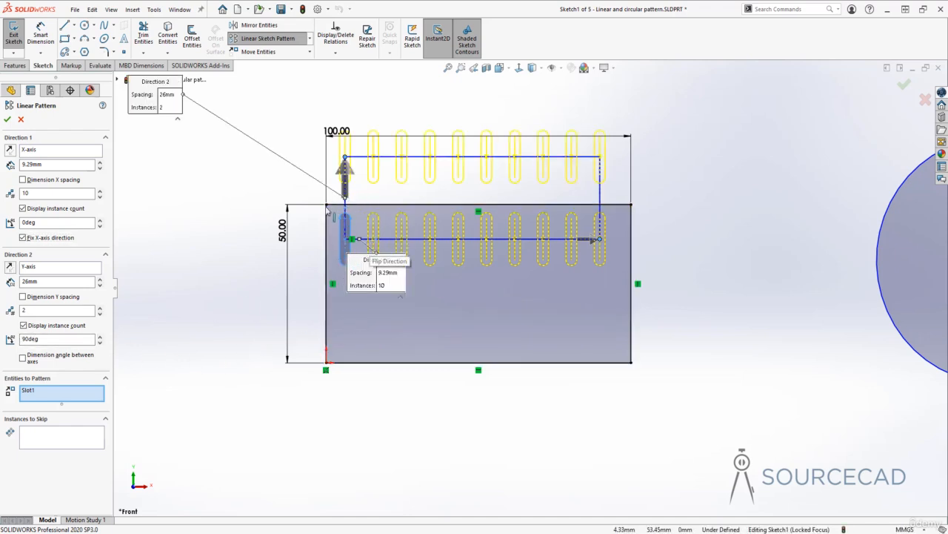
{"action": "left_click", "coordinate": [9, 267]}
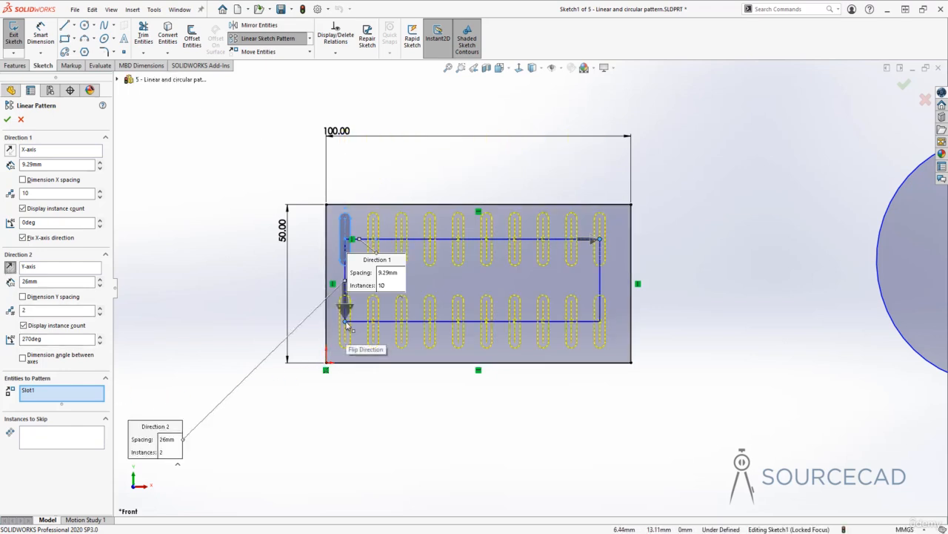
{"action": "left_click_drag", "start_coordinate": [346, 318], "coordinate": [286, 309]}
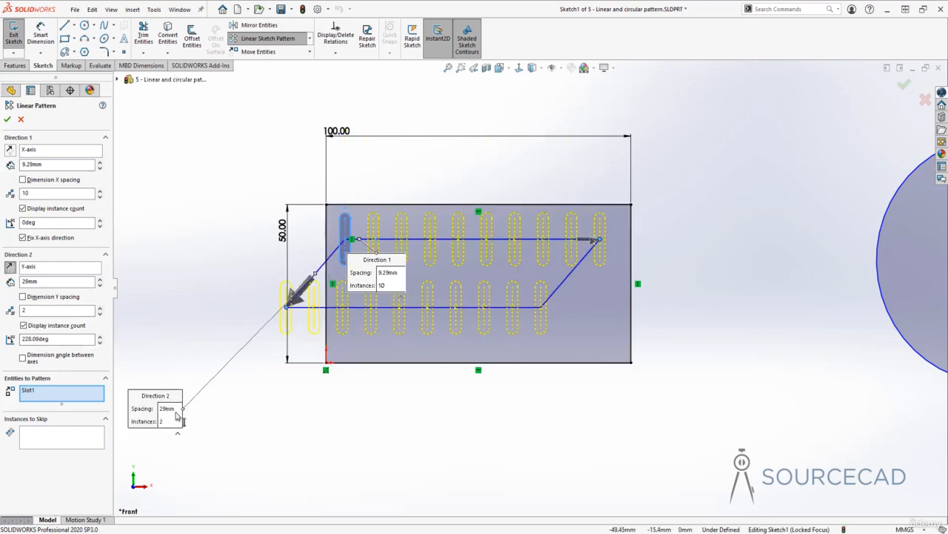
Set the angle of the slot pattern's Y-axis direction to 270 degrees
{"action": "double_click", "coordinate": [23, 338]}
{"action": "type", "text": "2"}
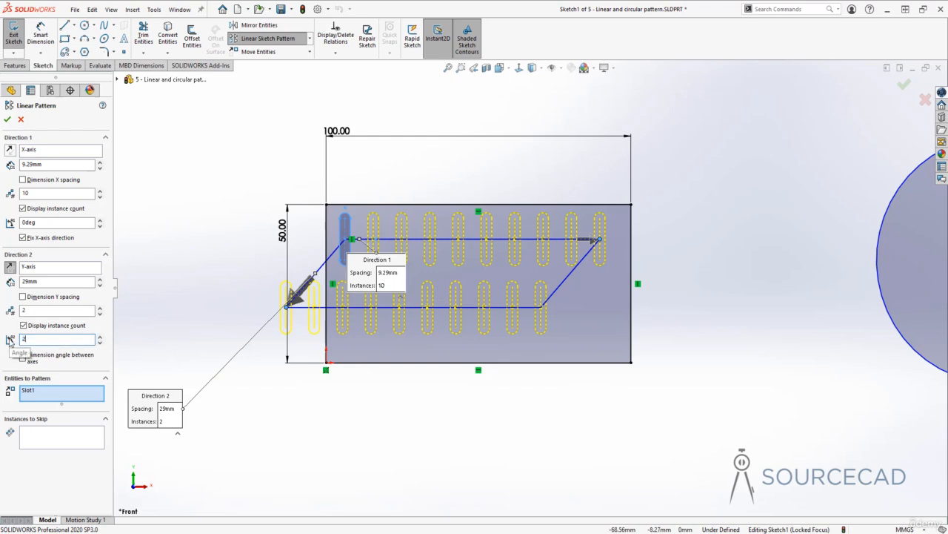
{"action": "type", "text": "70"}
{"action": "key", "text": "Return"}
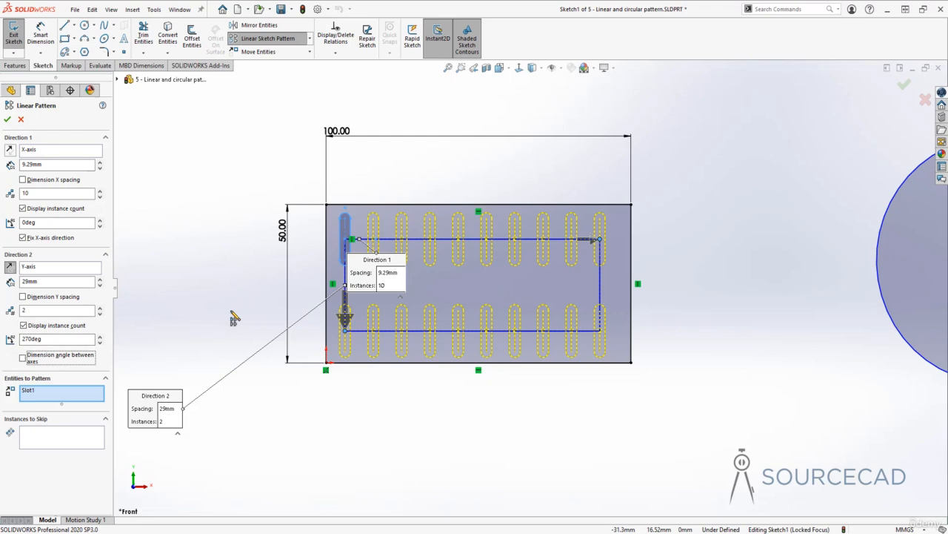
Skip the slot pattern instances (2,1) in the upper row and (9,2) in the lower row
{"action": "left_click", "coordinate": [43, 435]}
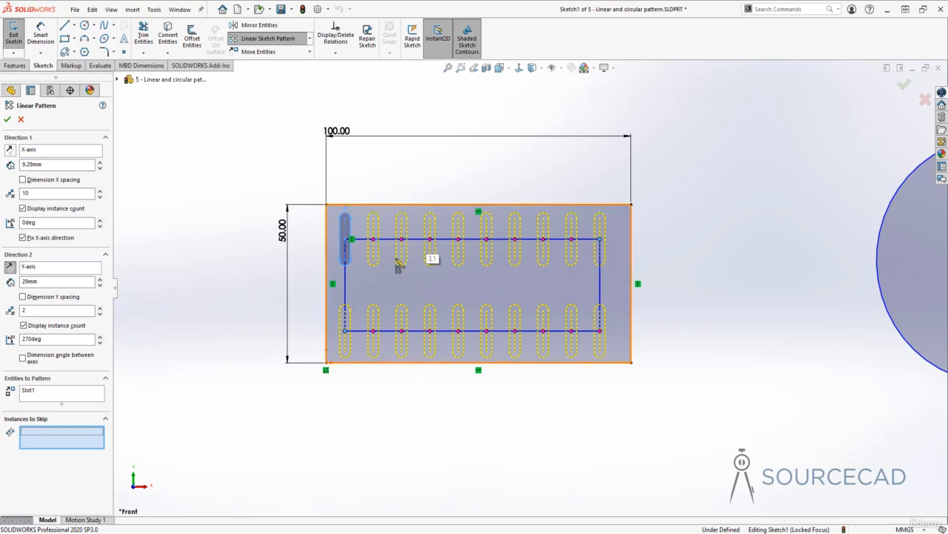
{"action": "left_click", "coordinate": [374, 239]}
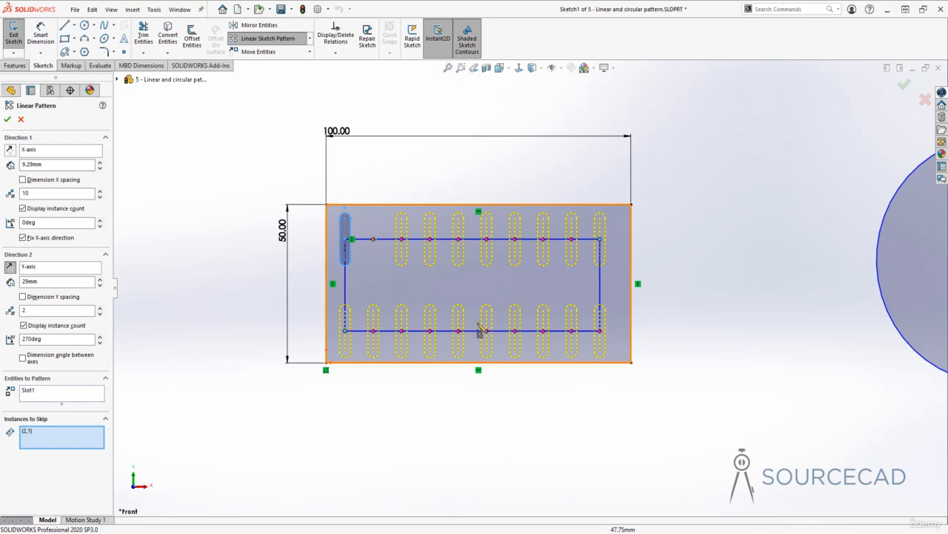
{"action": "left_click", "coordinate": [572, 331]}
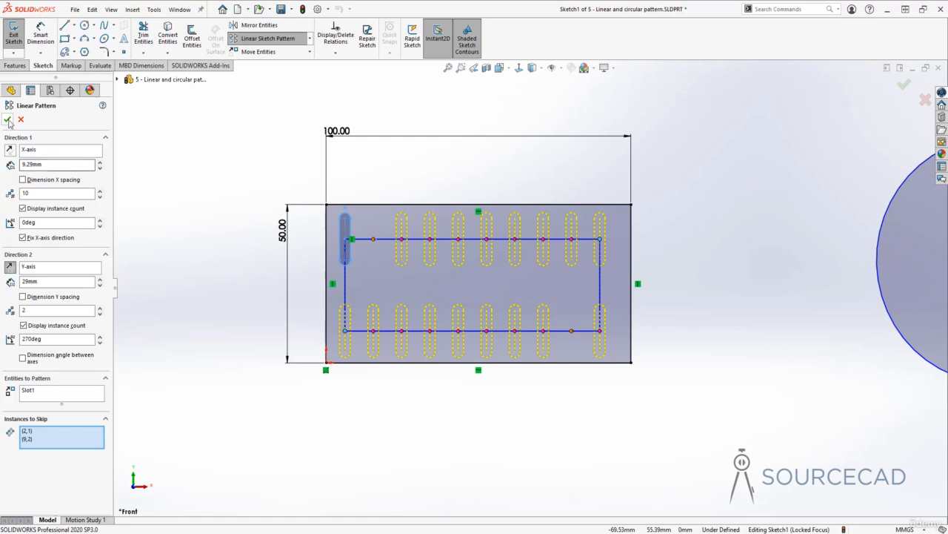
Set the pattern spacing to 9.7 mm along X and 27 mm along Y, and accept the linear pattern
{"action": "left_click", "coordinate": [23, 164]}
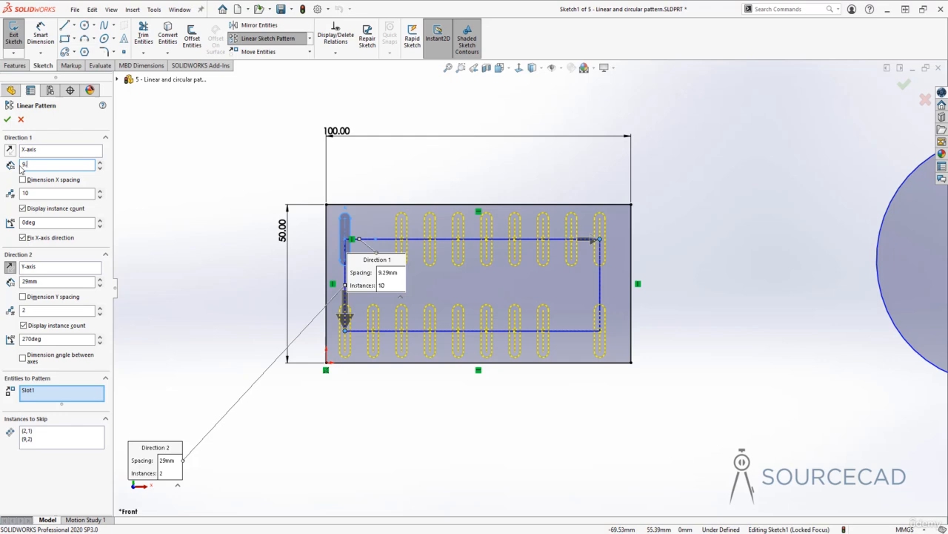
{"action": "left_click", "coordinate": [23, 281]}
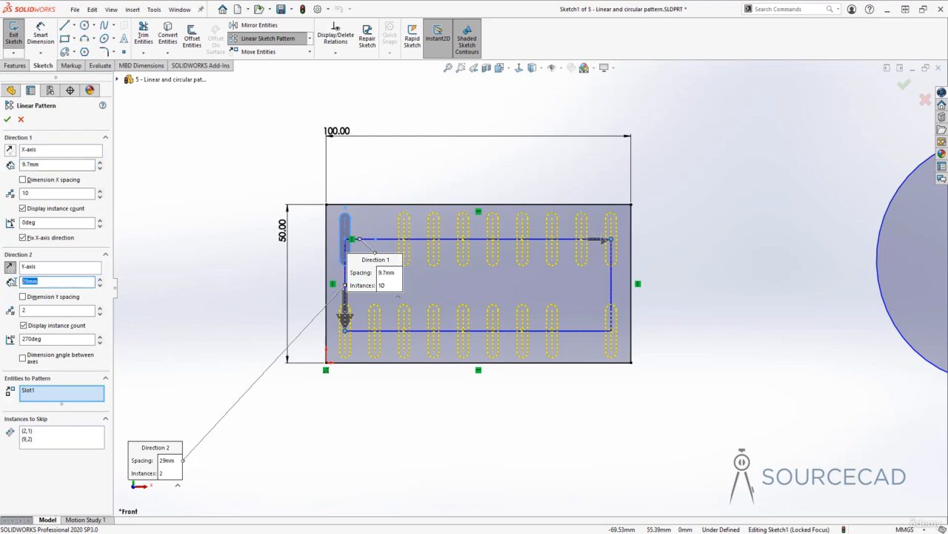
{"action": "type", "text": "27"}
{"action": "key", "text": "Return"}
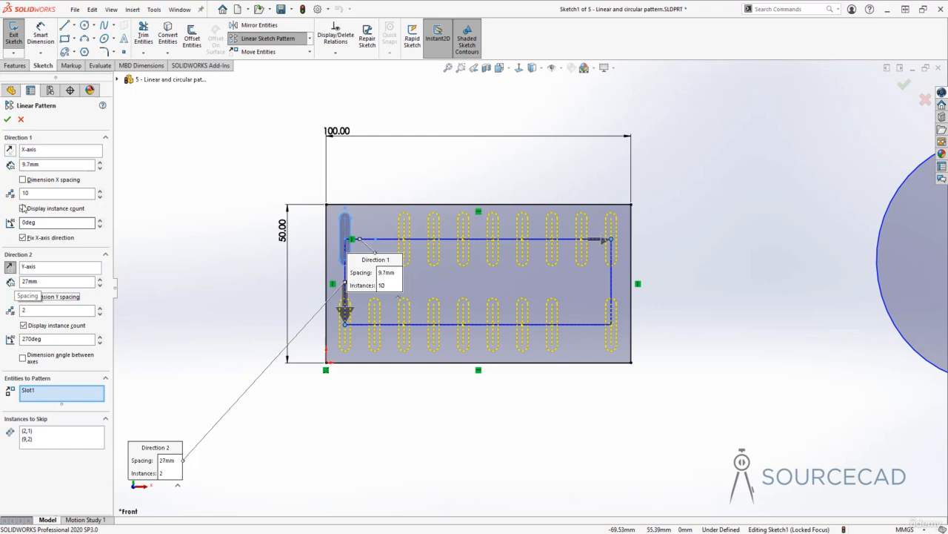
{"action": "left_click", "coordinate": [7, 119]}
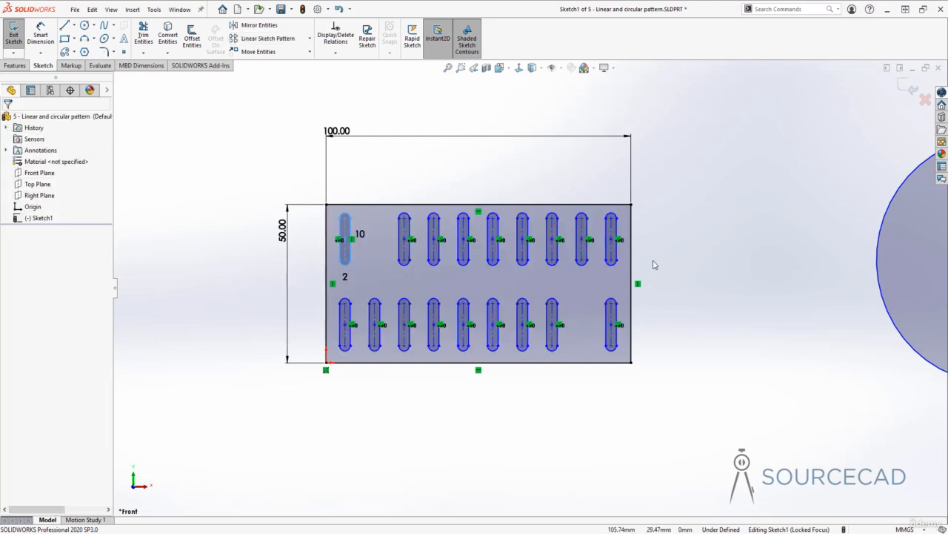
{"action": "left_click", "coordinate": [691, 230]}
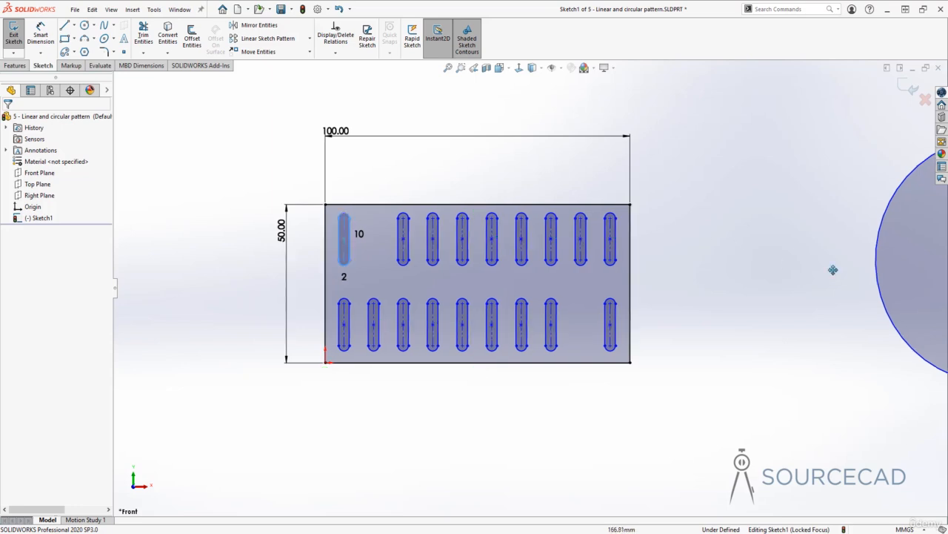
Start a circular sketch pattern of the arc slot in the large circle, with the slot as the patterned entity
{"action": "middle_click_drag", "start_coordinate": [834, 269], "coordinate": [308, 286], "text": "ctrl"}
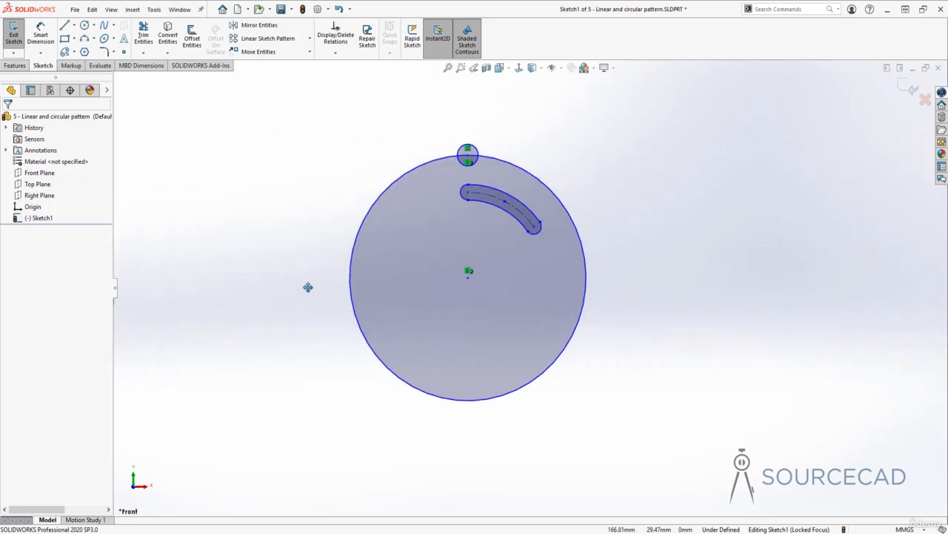
{"action": "left_click", "coordinate": [310, 38]}
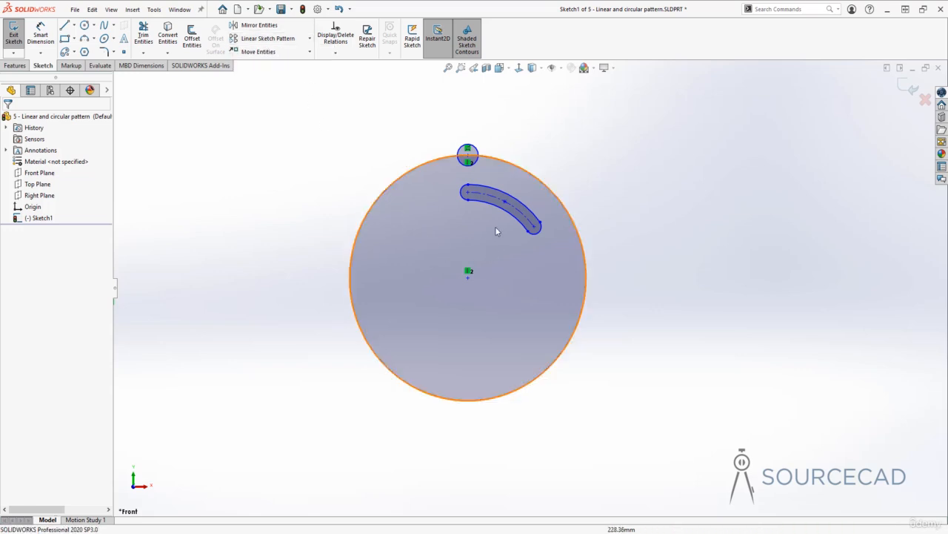
{"action": "left_click", "coordinate": [489, 198]}
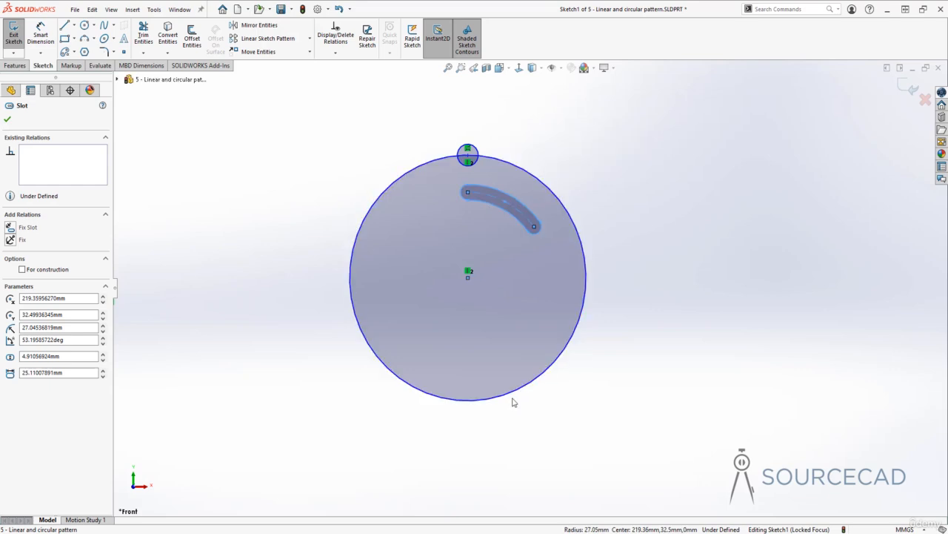
{"action": "left_click", "coordinate": [309, 38]}
{"action": "left_click", "coordinate": [302, 65]}
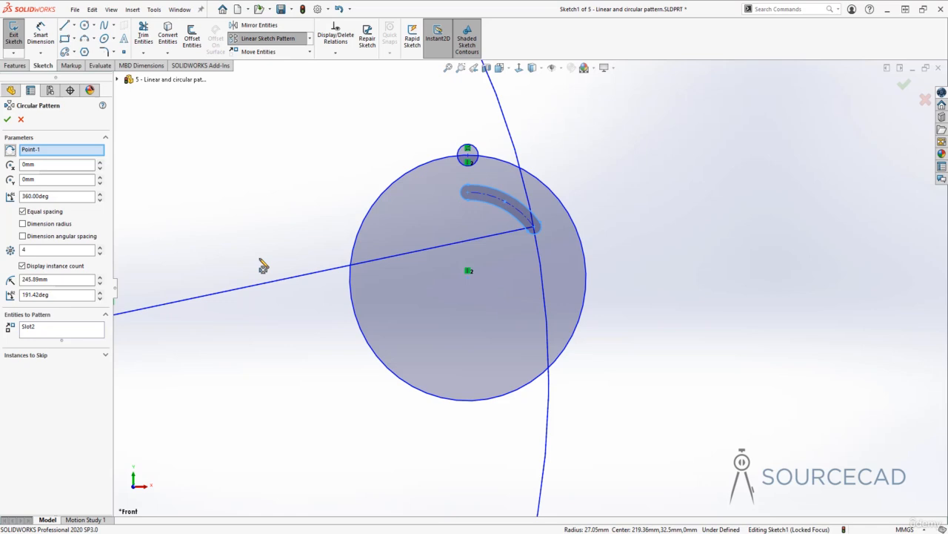
{"action": "left_click", "coordinate": [35, 329]}
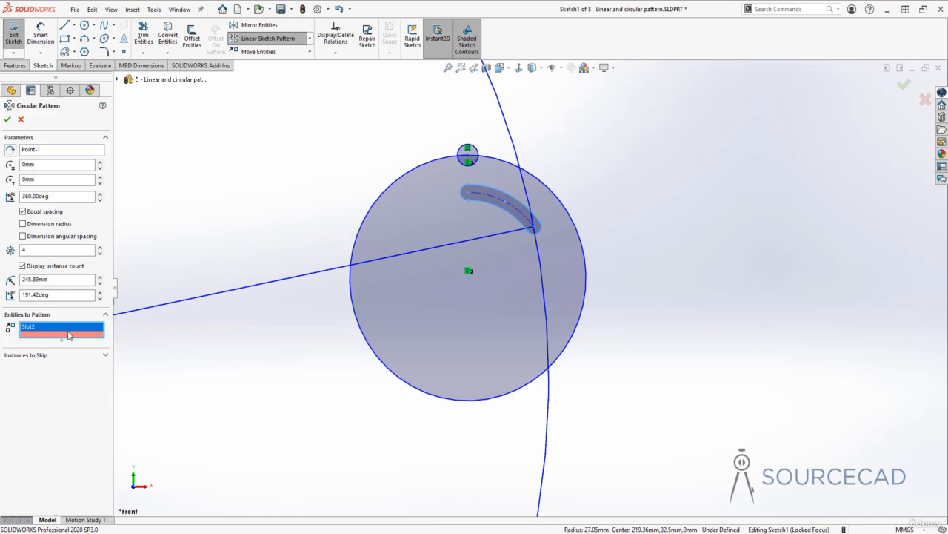
{"action": "left_click", "coordinate": [40, 151]}
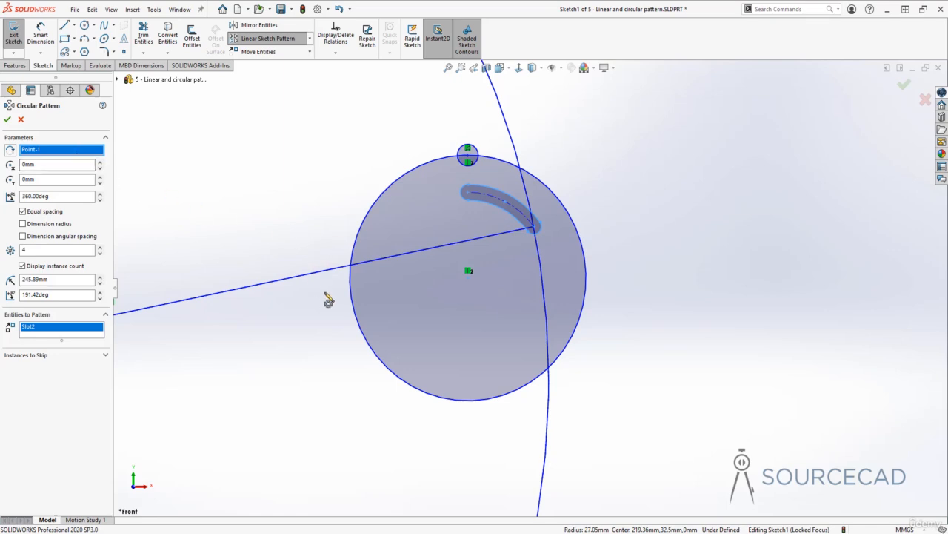
Move the circular pattern's centre point from the origin to X 40 mm and Y 30 mm
{"action": "scroll", "coordinate": [332, 300], "scroll_direction": "up", "scroll_amount": 1}
{"action": "scroll", "coordinate": [337, 300], "scroll_direction": "up", "scroll_amount": 3}
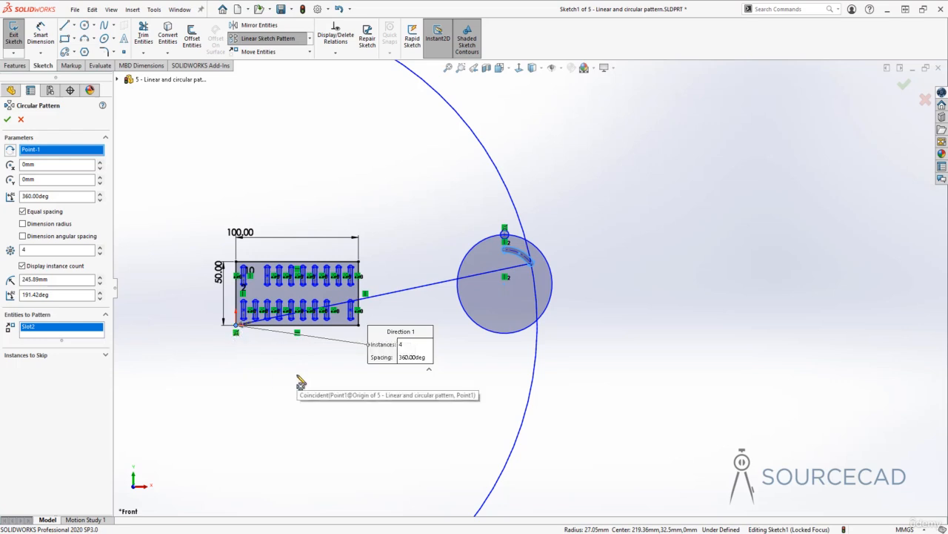
{"action": "scroll", "coordinate": [256, 348], "scroll_direction": "down", "scroll_amount": 5}
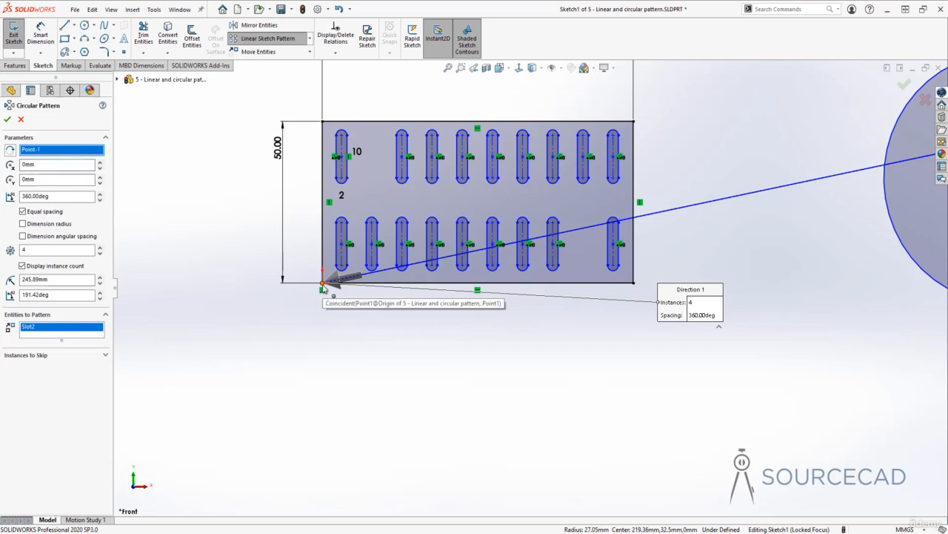
{"action": "left_click", "coordinate": [100, 162]}
{"action": "left_click", "coordinate": [100, 162]}
{"action": "left_click", "coordinate": [101, 161]}
{"action": "left_click", "coordinate": [101, 162]}
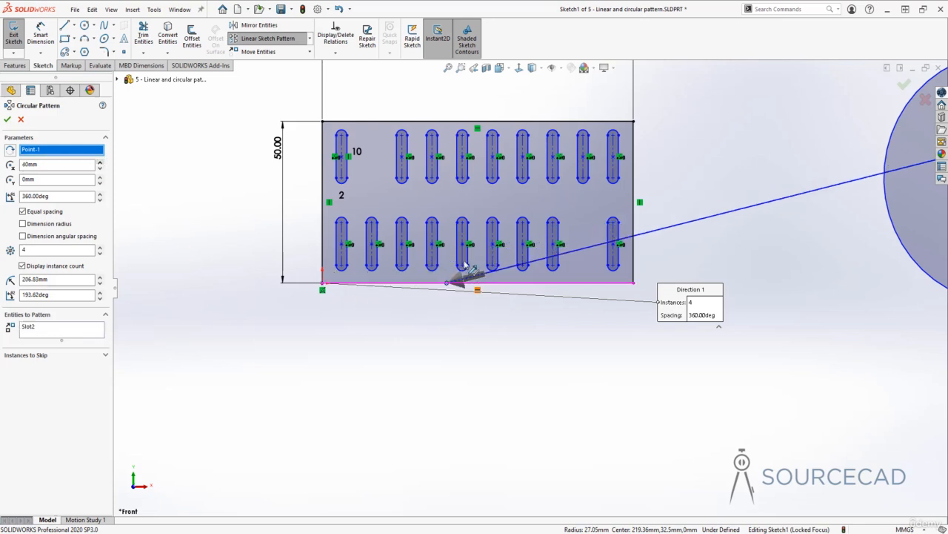
{"action": "left_click", "coordinate": [100, 177]}
{"action": "left_click", "coordinate": [100, 177]}
{"action": "left_click", "coordinate": [100, 177]}
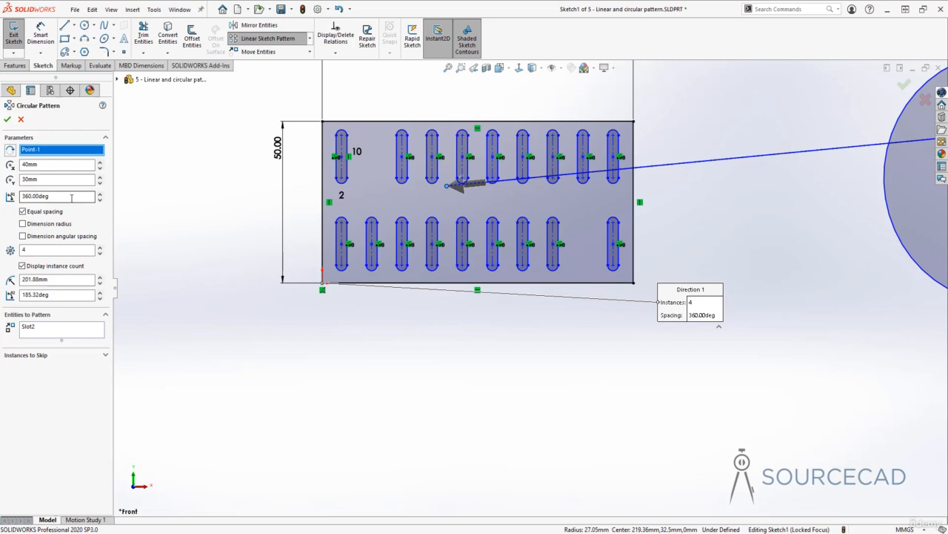
Move the circular pattern's centre point onto the centre of the large circle
{"action": "scroll", "coordinate": [393, 246], "scroll_direction": "up", "scroll_amount": 5}
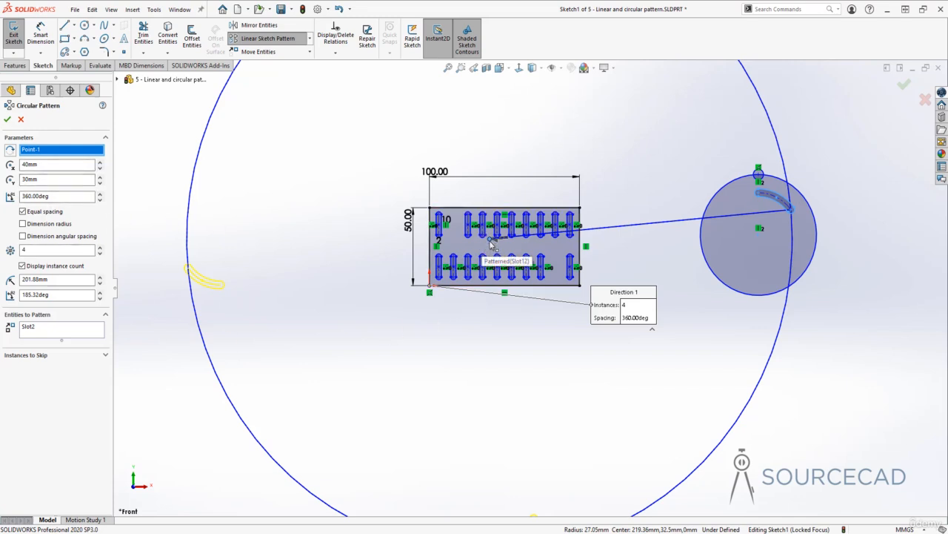
{"action": "left_click_drag", "start_coordinate": [490, 240], "coordinate": [758, 235]}
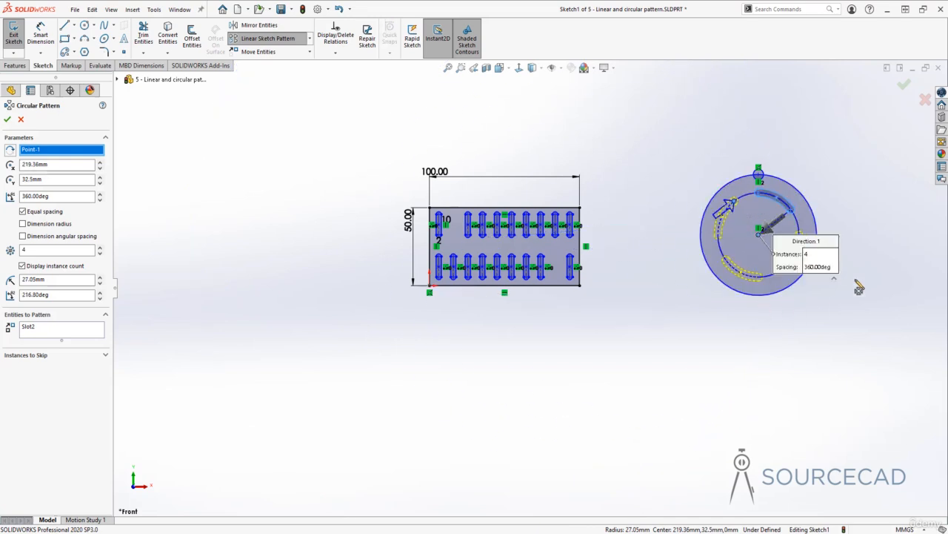
{"action": "middle_click_drag", "start_coordinate": [860, 230], "coordinate": [489, 263], "text": "ctrl"}
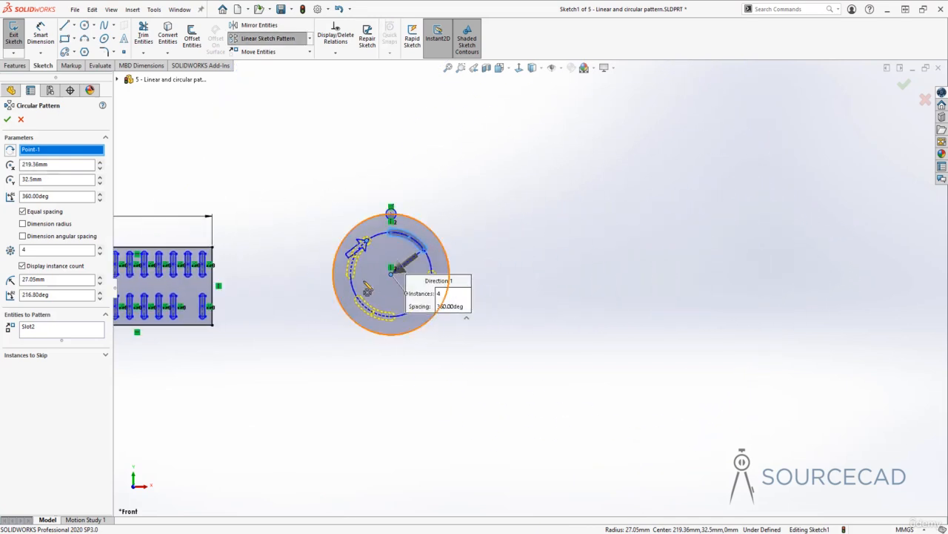
{"action": "scroll", "coordinate": [384, 286], "scroll_direction": "up", "scroll_amount": 2}
{"action": "scroll", "coordinate": [445, 286], "scroll_direction": "down", "scroll_amount": 5}
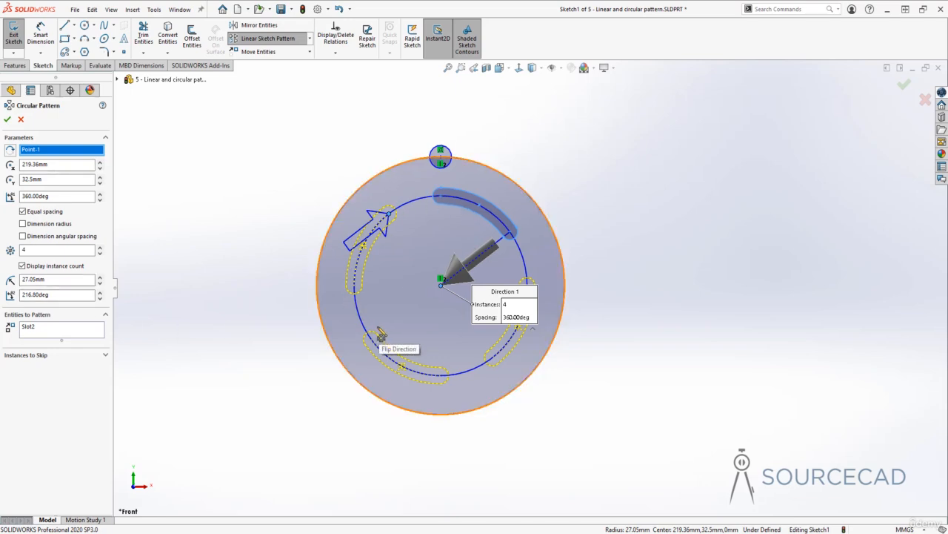
Raise the circular pattern's radius to 57.05 mm, lower it to 37.05 mm, and return its centre point to the large circle's centre
{"action": "left_click", "coordinate": [100, 276]}
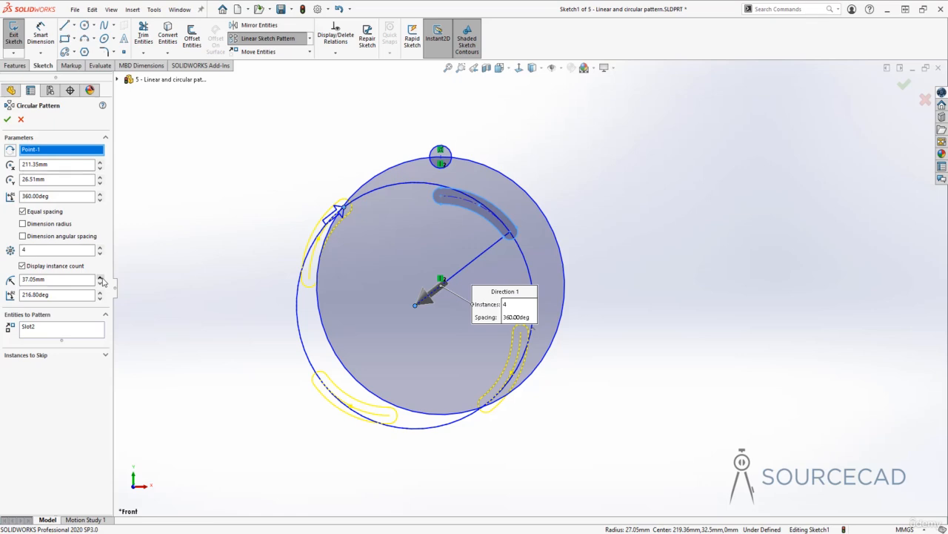
{"action": "left_click", "coordinate": [101, 277]}
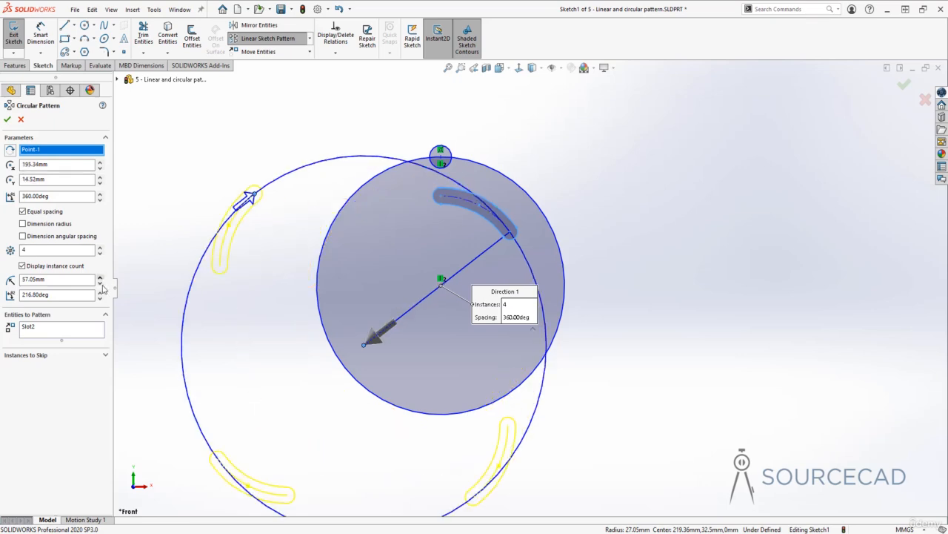
{"action": "left_click", "coordinate": [100, 282]}
{"action": "left_click", "coordinate": [100, 283]}
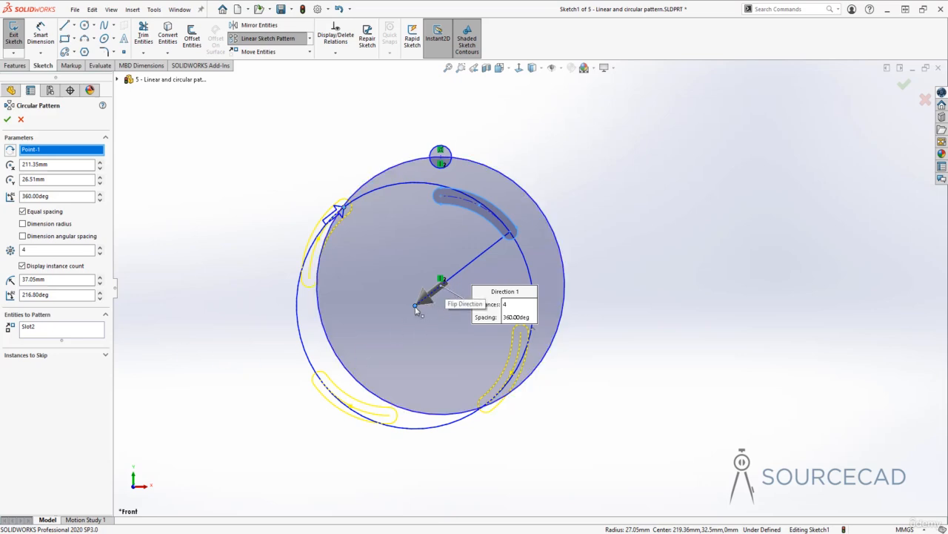
{"action": "left_click_drag", "start_coordinate": [416, 307], "coordinate": [441, 280]}
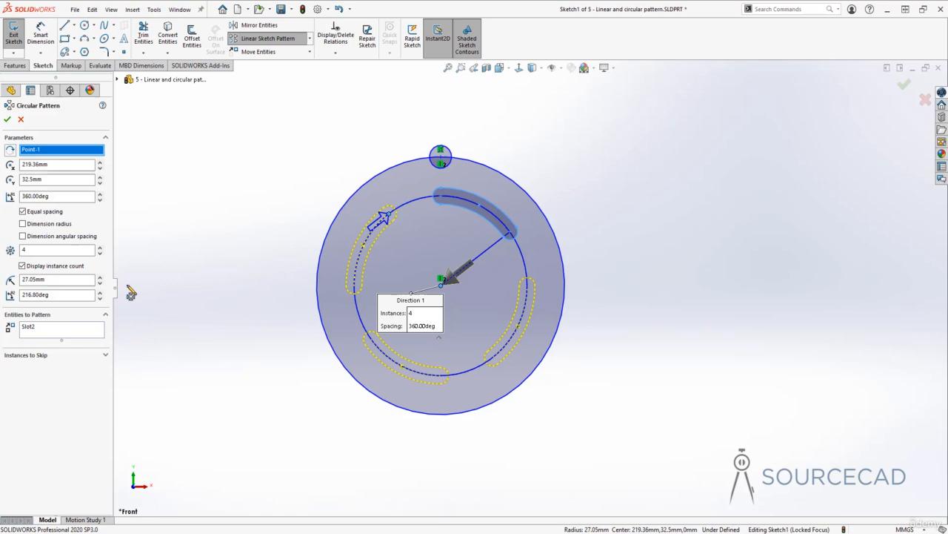
Increase the circular pattern's instance count to 6 and reduce it to 5
{"action": "left_click", "coordinate": [100, 247]}
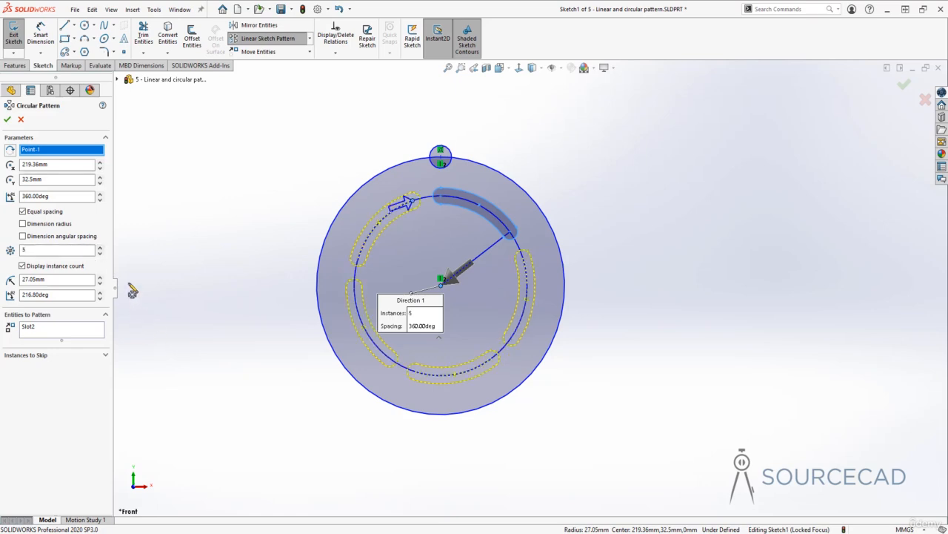
{"action": "left_click", "coordinate": [100, 247]}
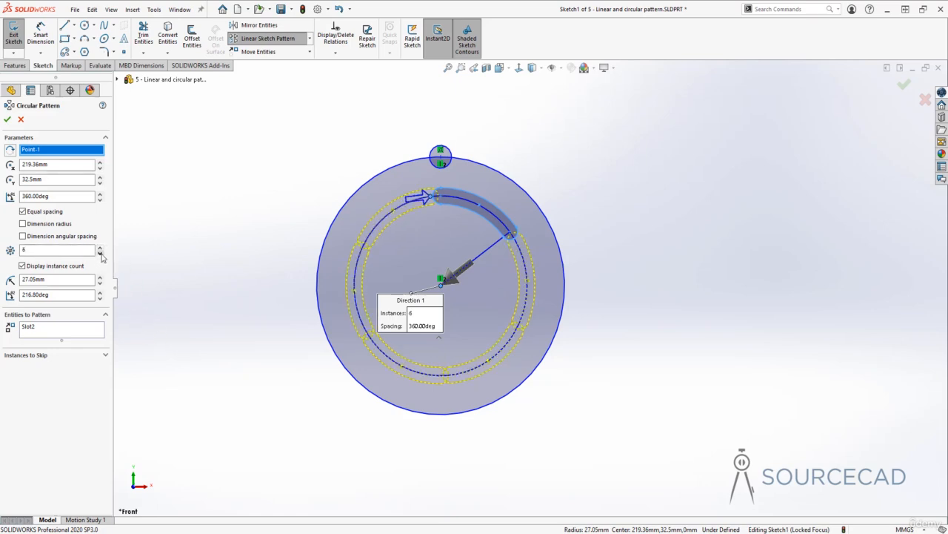
{"action": "left_click", "coordinate": [100, 253]}
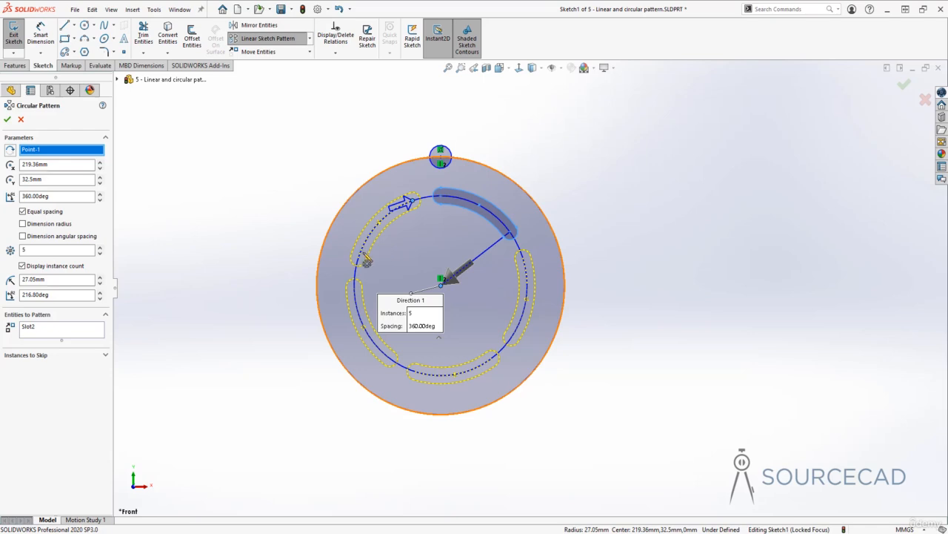
Set the total angle of the equally spaced circular pattern to 180 degrees
{"action": "left_click_drag", "start_coordinate": [54, 198], "coordinate": [9, 201]}
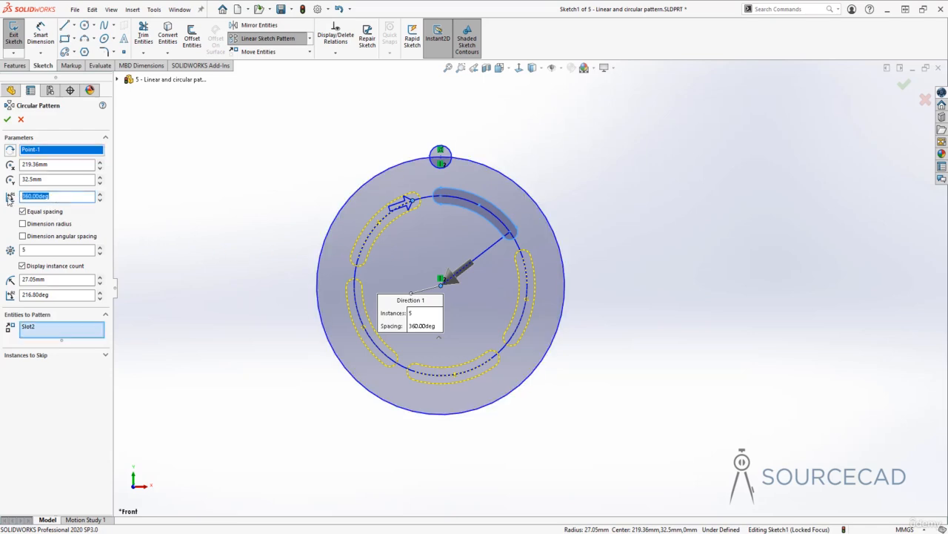
{"action": "type", "text": "180"}
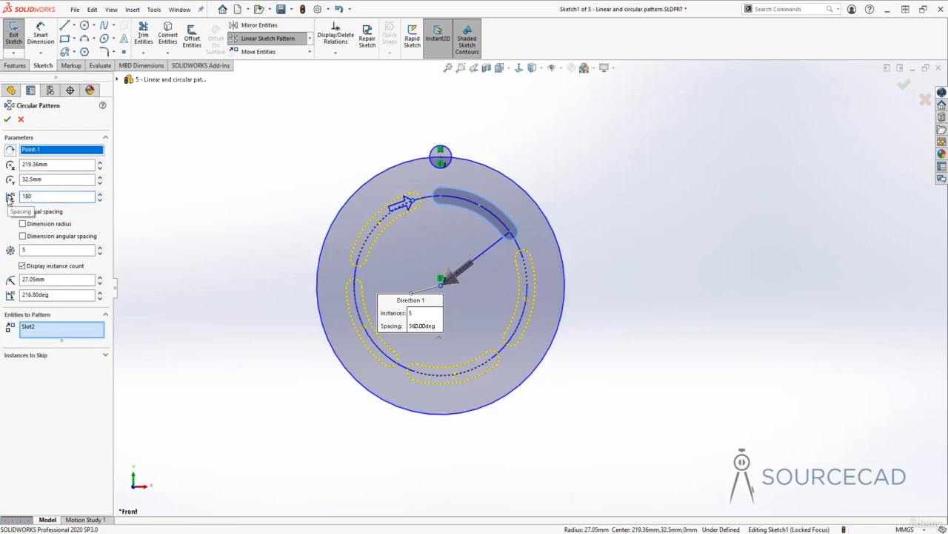
{"action": "key", "text": "Return"}
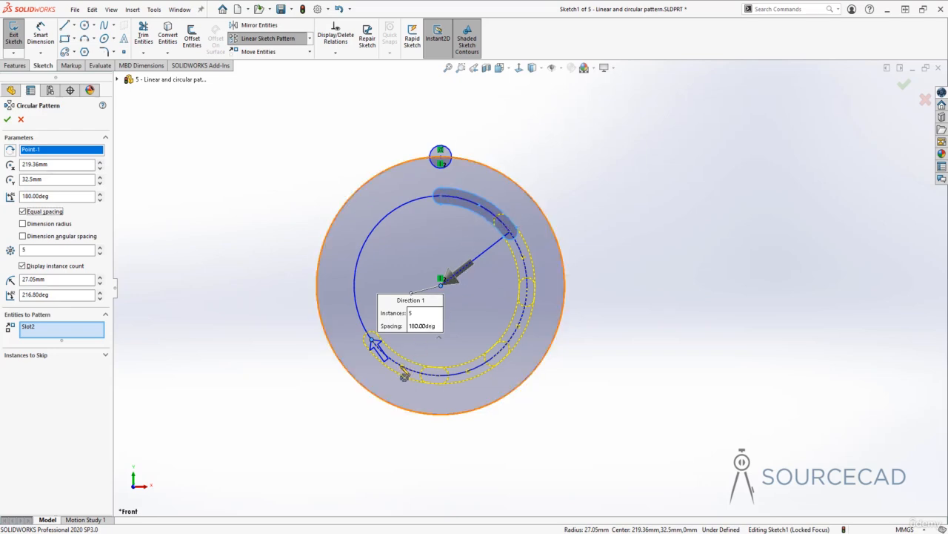
Set the circular pattern's total angle to 360 degrees and reselect the arc slot as the entity to pattern
{"action": "left_click_drag", "start_coordinate": [74, 199], "coordinate": [22, 196]}
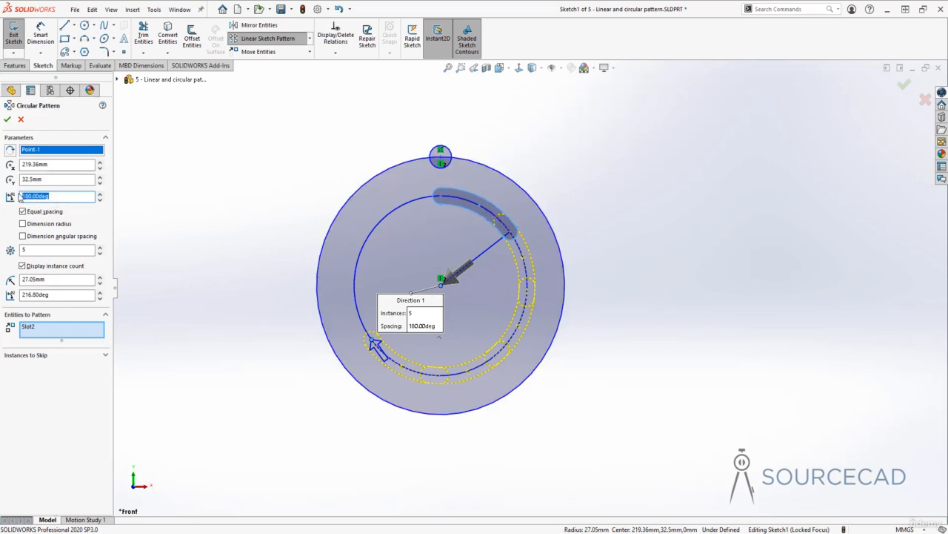
{"action": "type", "text": "360"}
{"action": "key", "text": "Tab"}
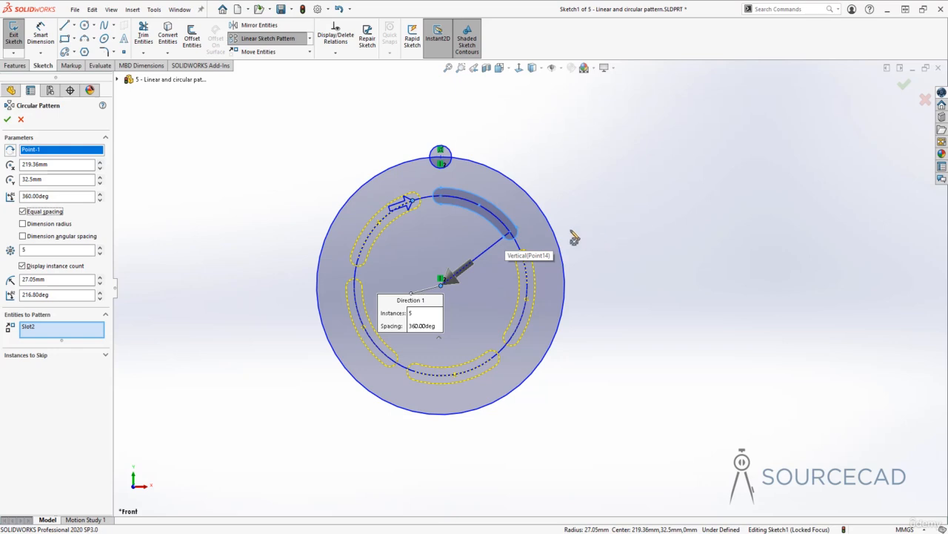
{"action": "left_click", "coordinate": [444, 215]}
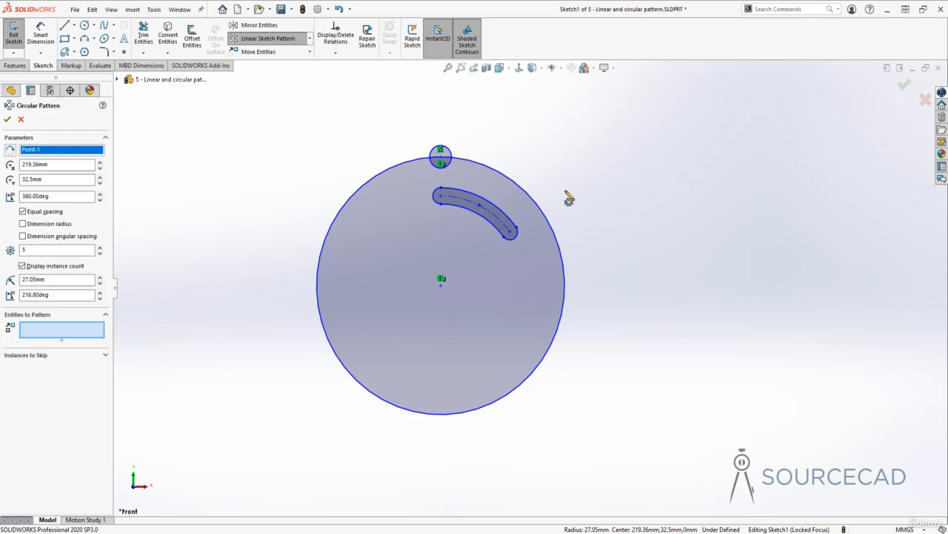
{"action": "left_click", "coordinate": [468, 203]}
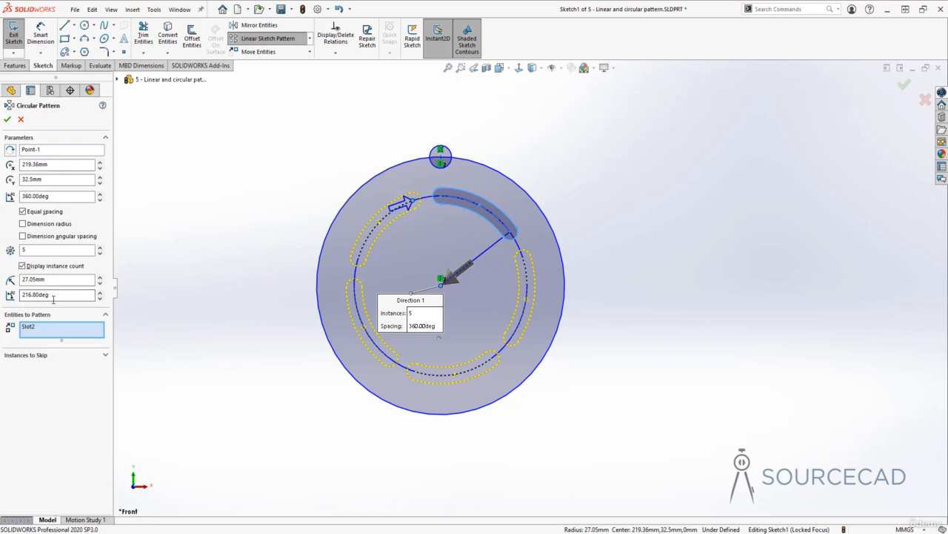
Raise the circular pattern's arc angle to 227.80 degrees and return its centre point to the large circle's centre
{"action": "left_click", "coordinate": [99, 293]}
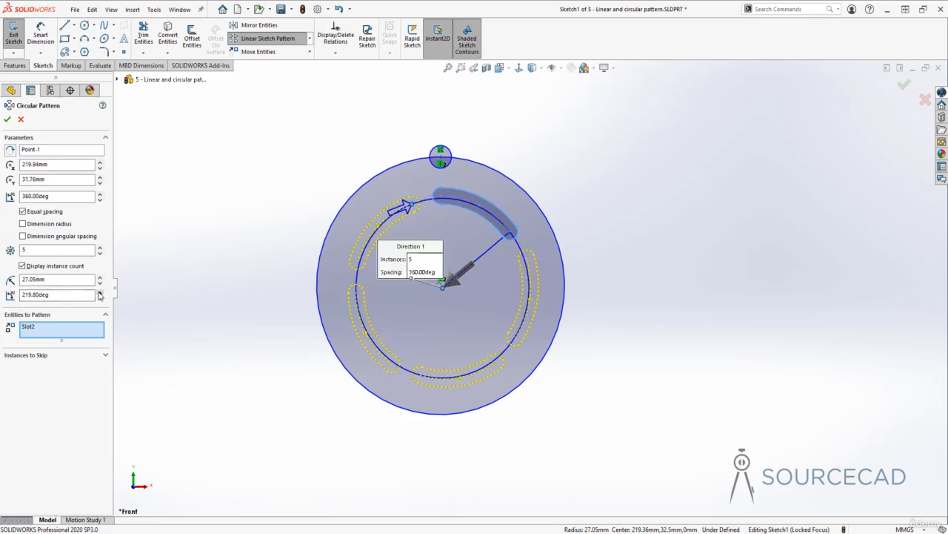
{"action": "left_click", "coordinate": [99, 293]}
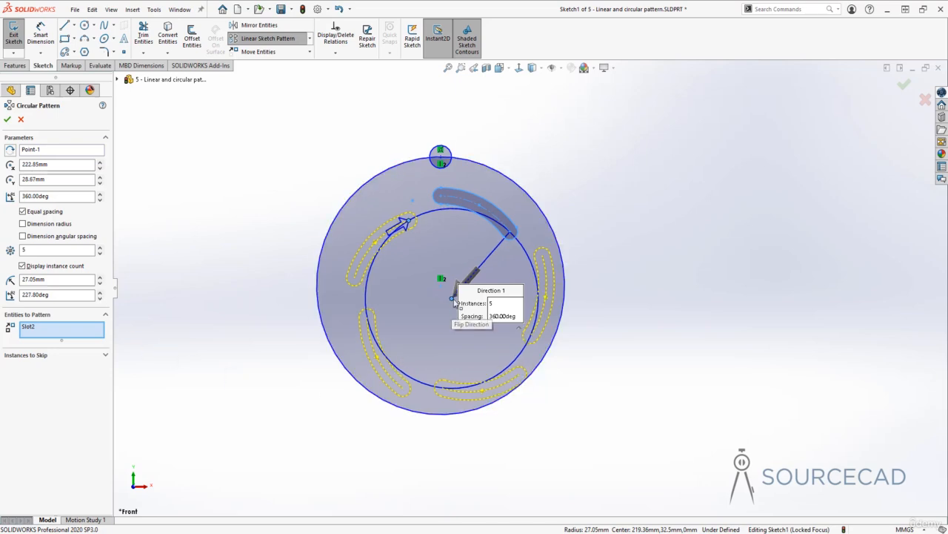
{"action": "left_click_drag", "start_coordinate": [443, 286], "coordinate": [441, 285]}
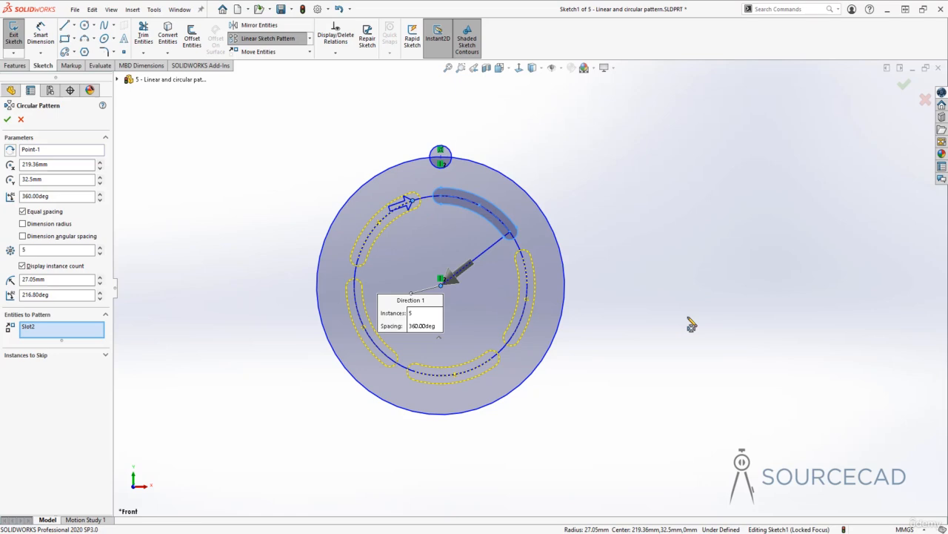
Skip two of the slot pattern's instances, on the circle's left and lower-right sides, and clear the skipped-instance selections
{"action": "left_click", "coordinate": [103, 356]}
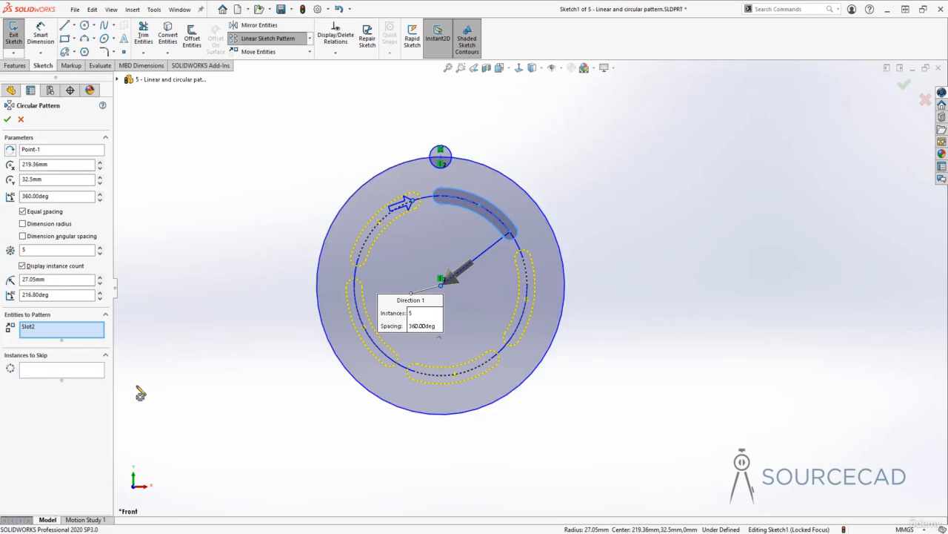
{"action": "left_click", "coordinate": [86, 371]}
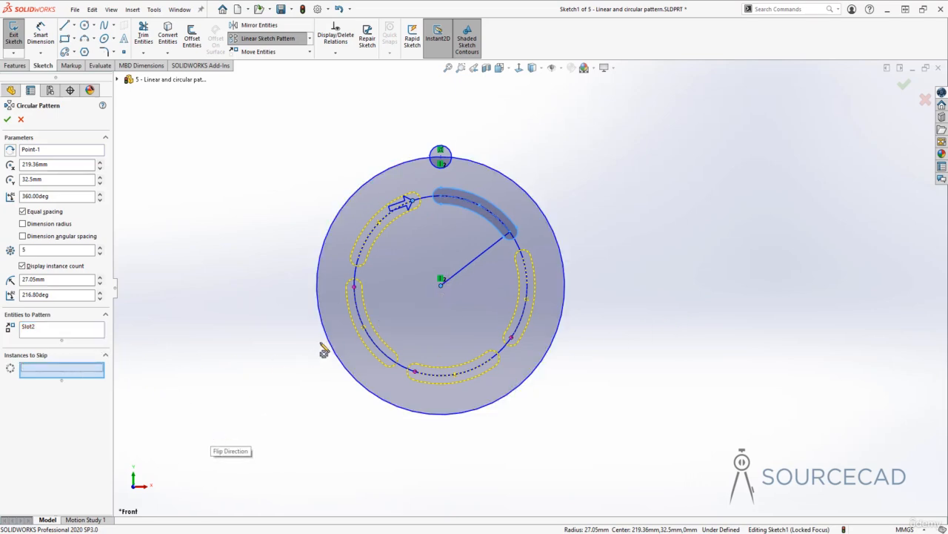
{"action": "left_click", "coordinate": [354, 288]}
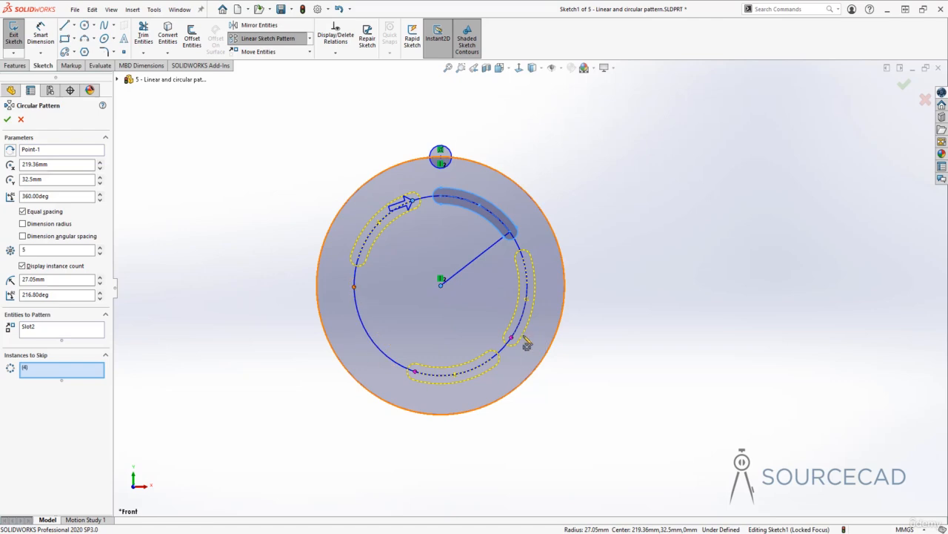
{"action": "left_click", "coordinate": [512, 340]}
{"action": "right_click", "coordinate": [61, 372]}
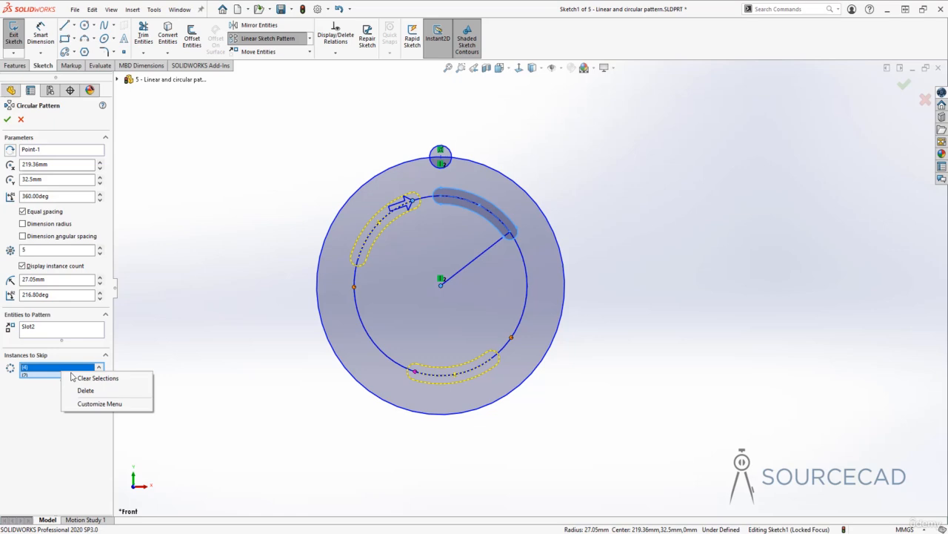
{"action": "left_click", "coordinate": [112, 379]}
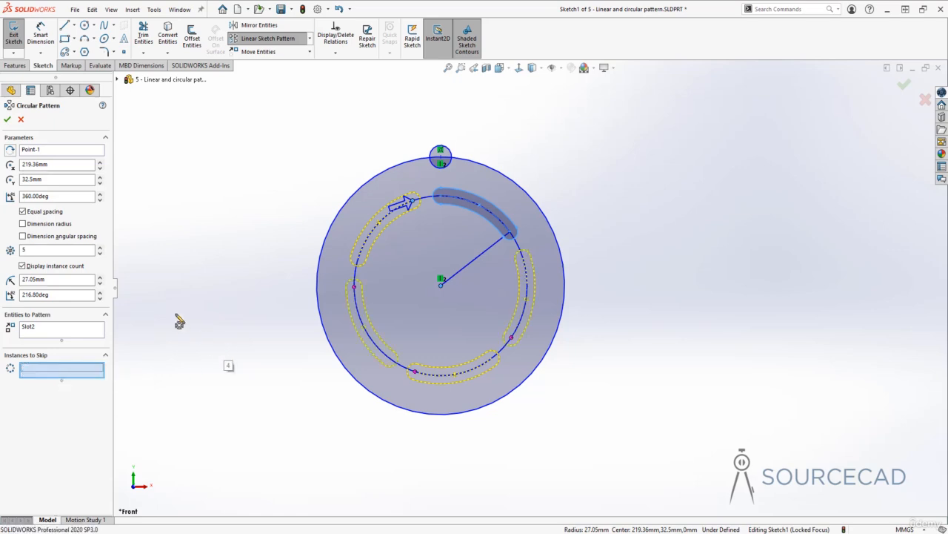
Accept the circular pattern of five equally spaced arc slots
{"action": "left_click", "coordinate": [8, 119]}
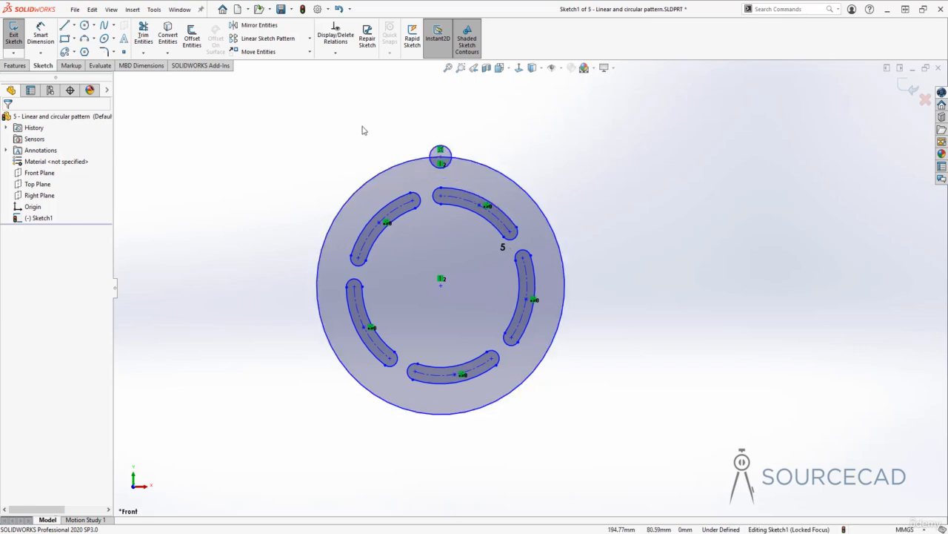
Trim away the part of the small circle that lies inside the large circle
{"action": "left_click", "coordinate": [143, 38]}
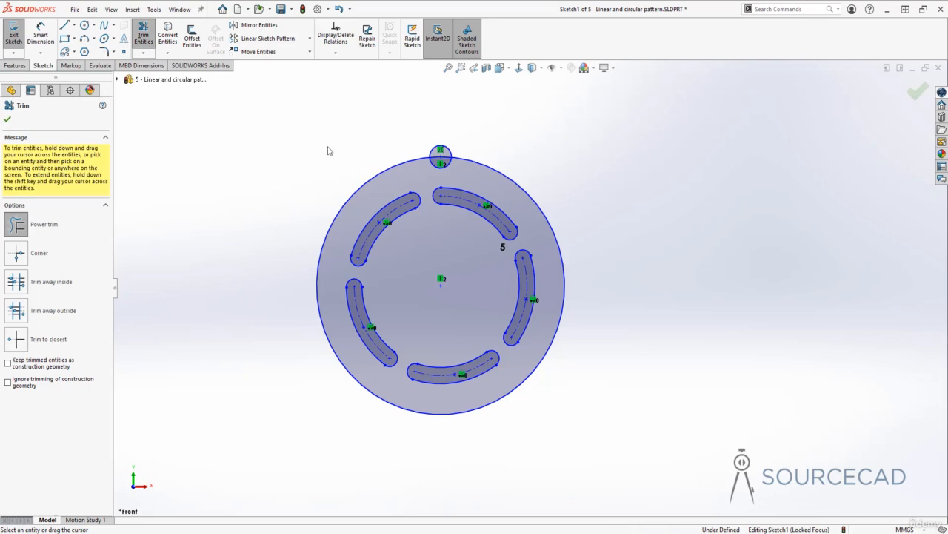
{"action": "left_click_drag", "start_coordinate": [432, 178], "coordinate": [440, 165]}
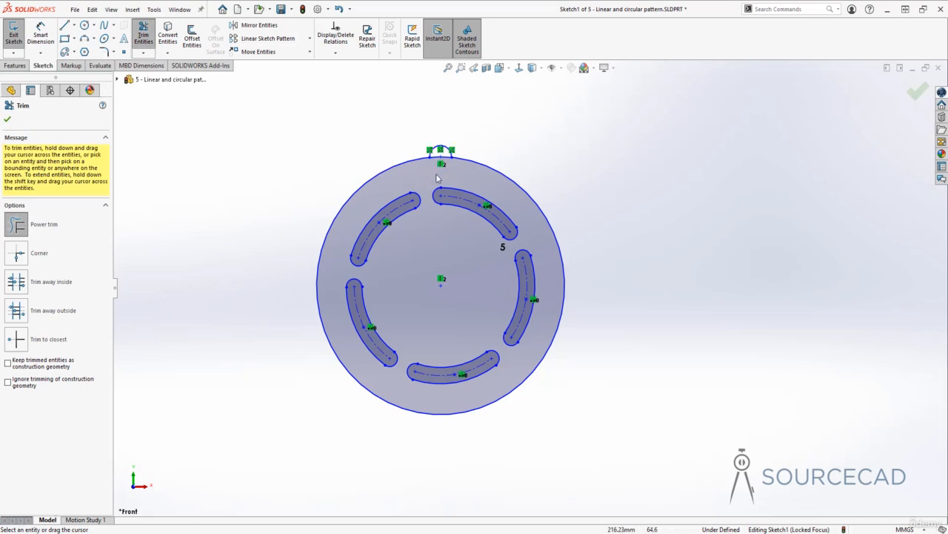
{"action": "key", "text": "Escape"}
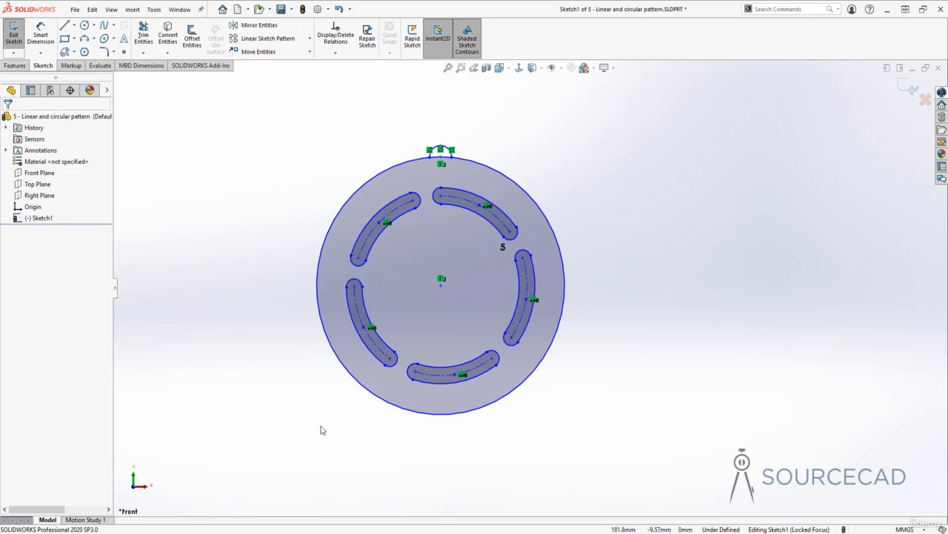
Start a circular sketch pattern with the trimmed small arc above the large circle as the entity to pattern
{"action": "left_click", "coordinate": [310, 39]}
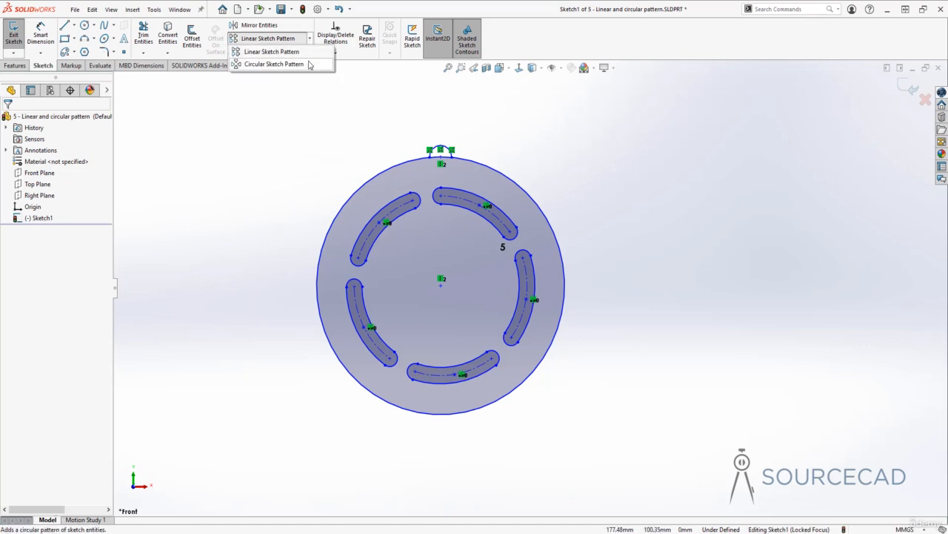
{"action": "left_click", "coordinate": [268, 51]}
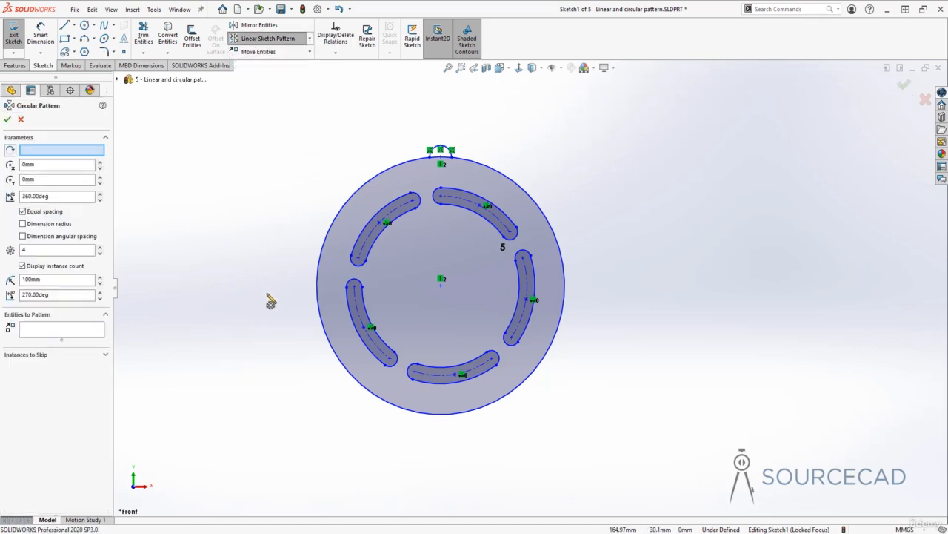
{"action": "left_click", "coordinate": [55, 330]}
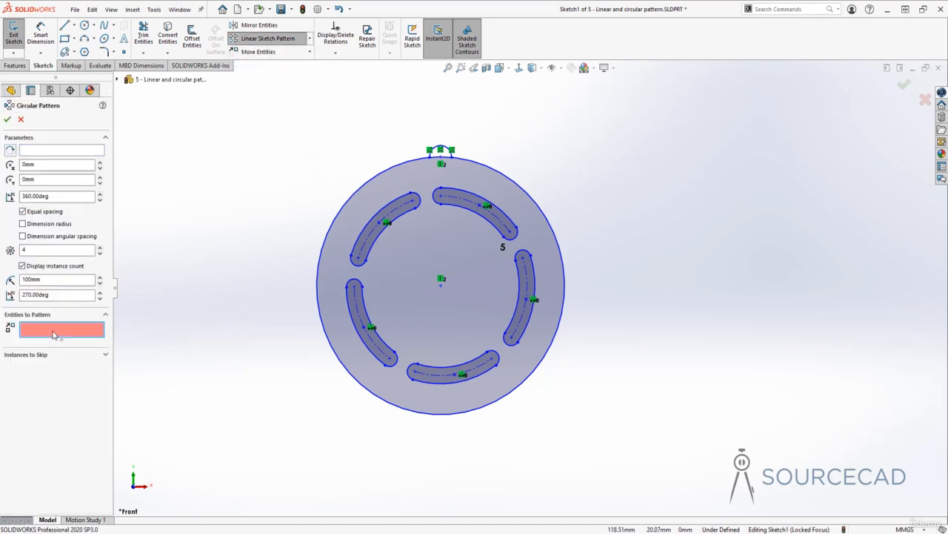
{"action": "left_click", "coordinate": [438, 150]}
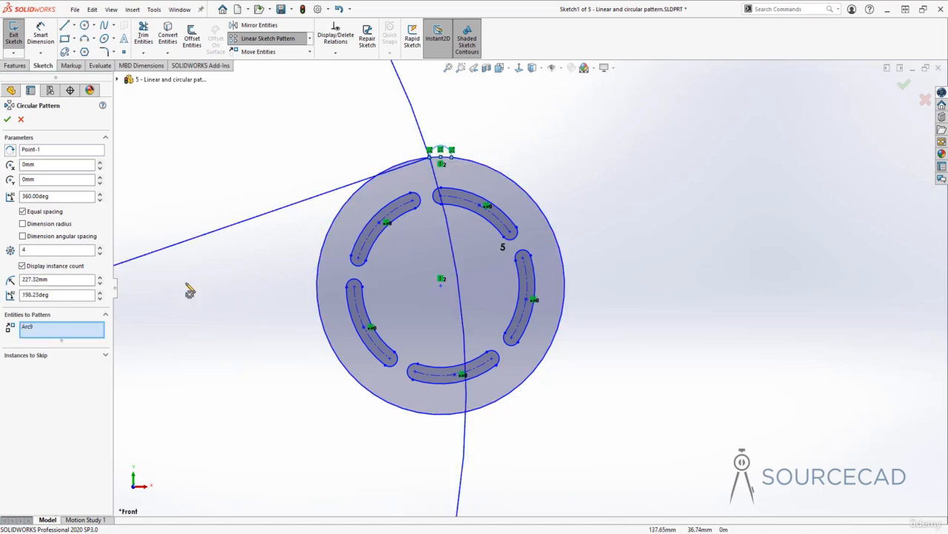
Reduce the arc pattern's radius to 67.32 mm and move its centre point onto the large circle's centre
{"action": "mouse_move", "coordinate": [188, 291]}
{"action": "middle_mouse_down", "text": "ctrl"}
{"action": "mouse_move", "coordinate": [215, 304]}
{"action": "mouse_move", "coordinate": [472, 252]}
{"action": "mouse_move", "coordinate": [588, 240]}
{"action": "middle_mouse_up", "text": "ctrl"}
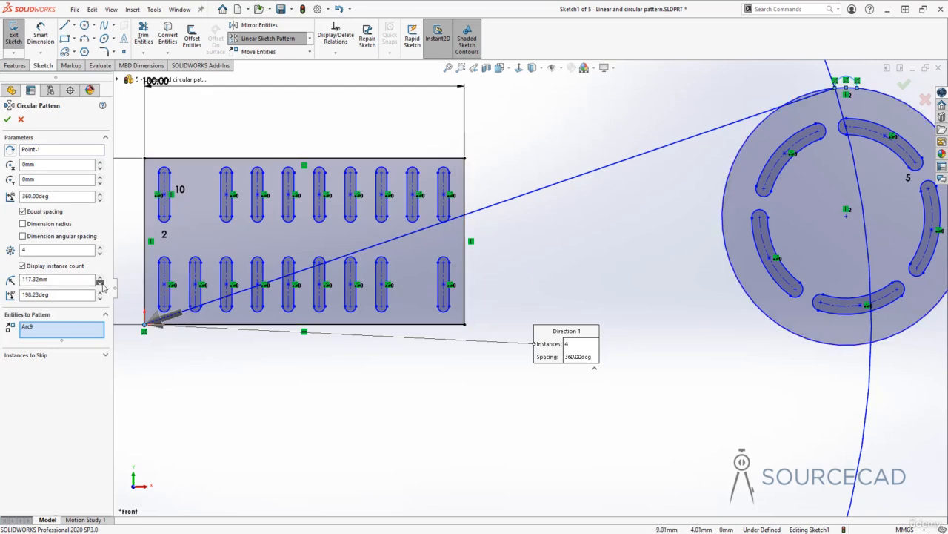
{"action": "left_click", "coordinate": [100, 283]}
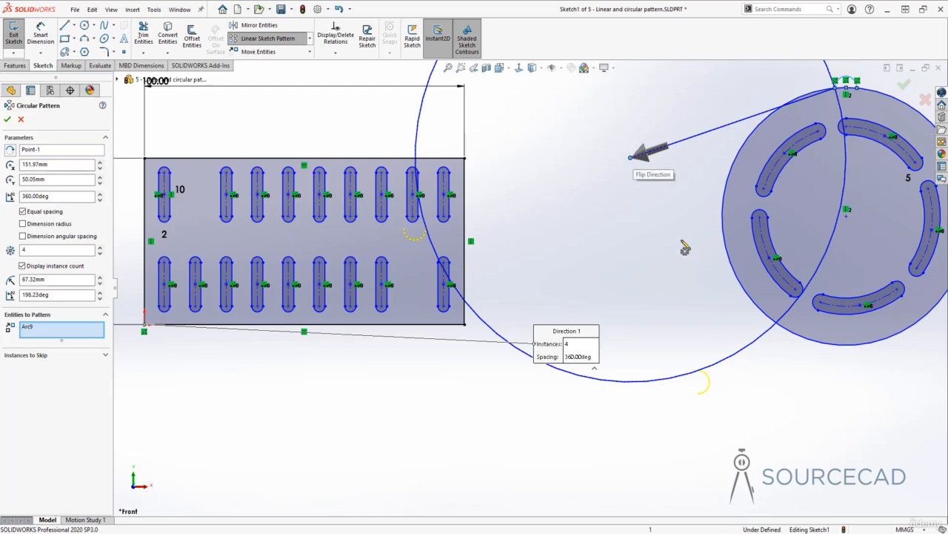
{"action": "middle_click_drag", "start_coordinate": [685, 248], "coordinate": [321, 309], "text": "ctrl"}
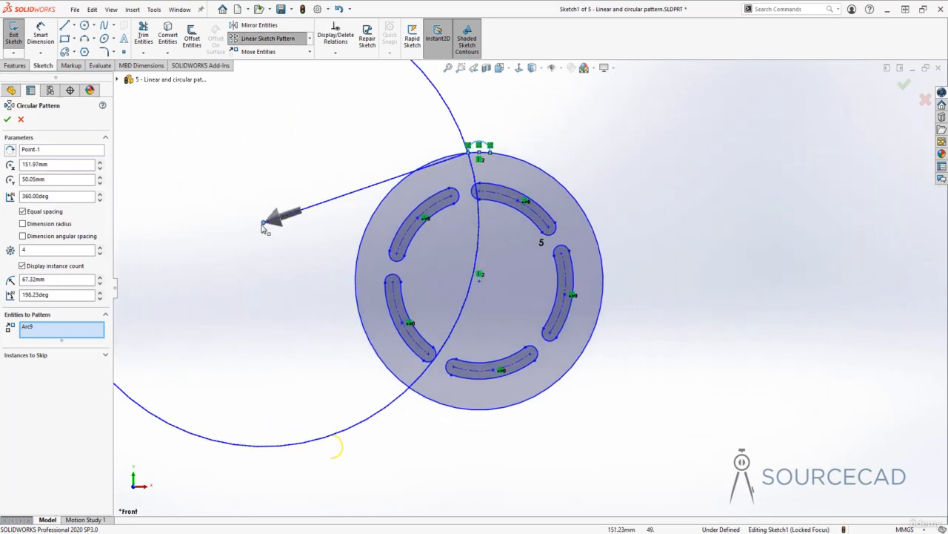
{"action": "left_click_drag", "start_coordinate": [264, 222], "coordinate": [480, 283]}
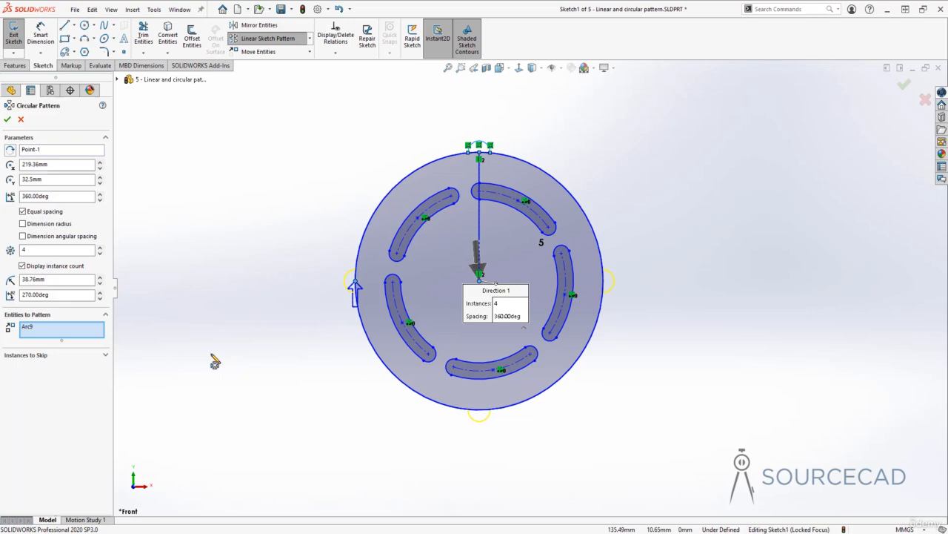
Set the arc pattern's instance count to 21 and change it to 24
{"action": "double_click", "coordinate": [44, 250]}
{"action": "type", "text": "21"}
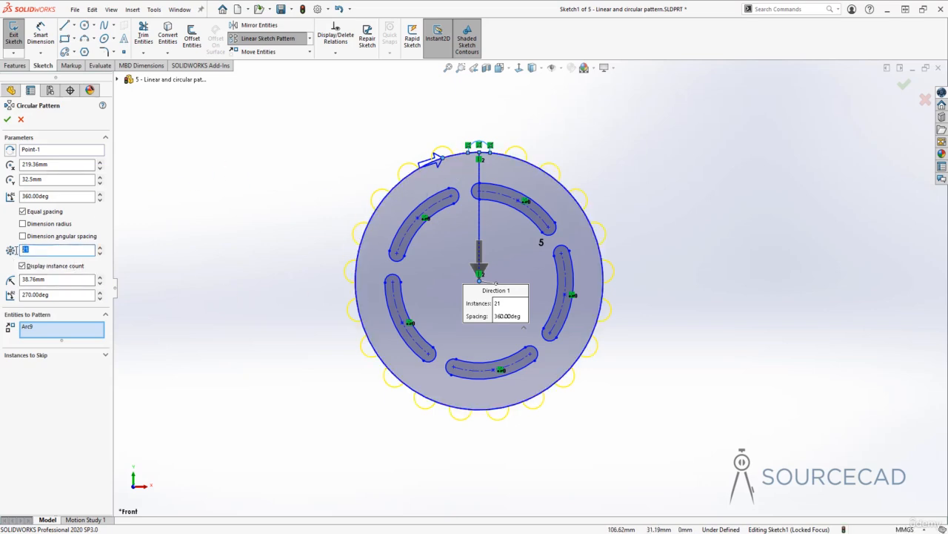
{"action": "key", "text": "BackSpace"}
{"action": "type", "text": "4"}
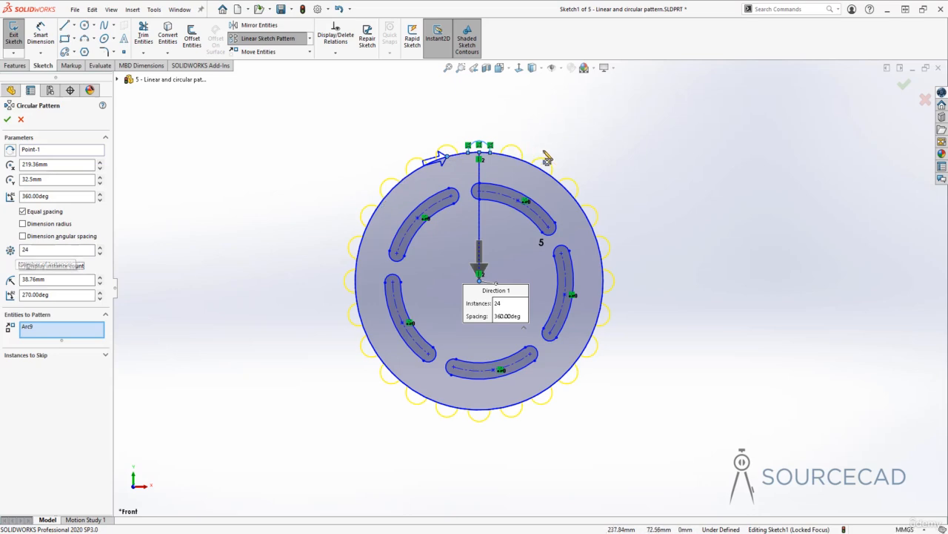
Expand the skipped-instance options, change the arc pattern's total angle to 270 degrees and set it back to 360 degrees
{"action": "left_click", "coordinate": [105, 355]}
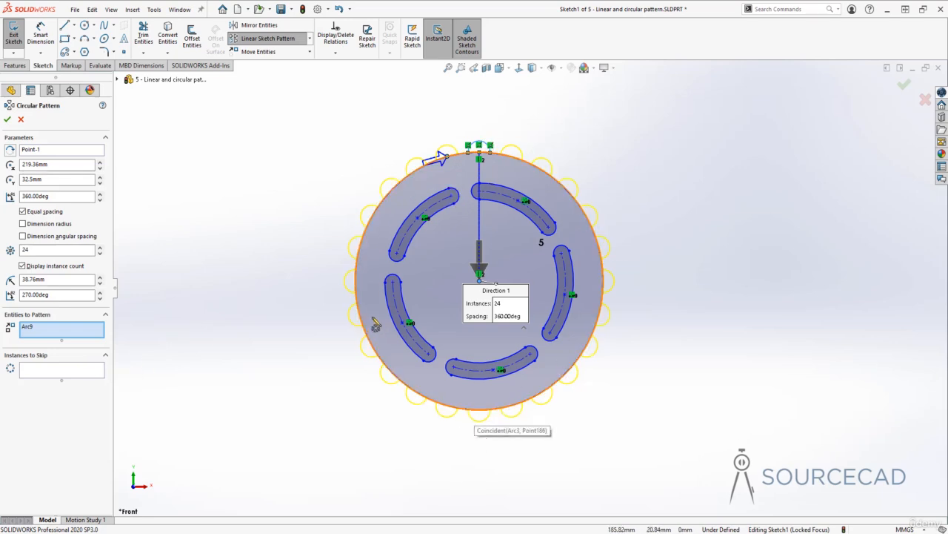
{"action": "left_click", "coordinate": [51, 195]}
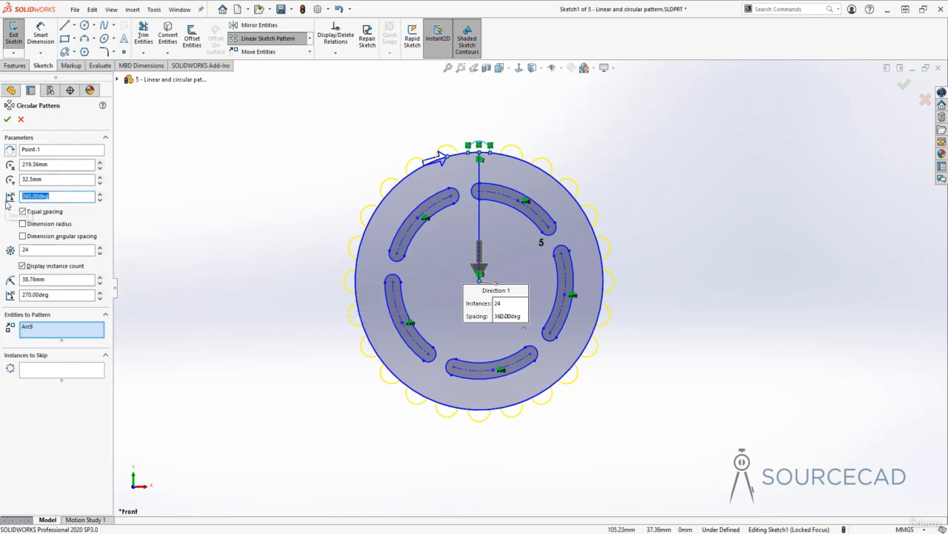
{"action": "type", "text": "270"}
{"action": "key", "text": "Tab"}
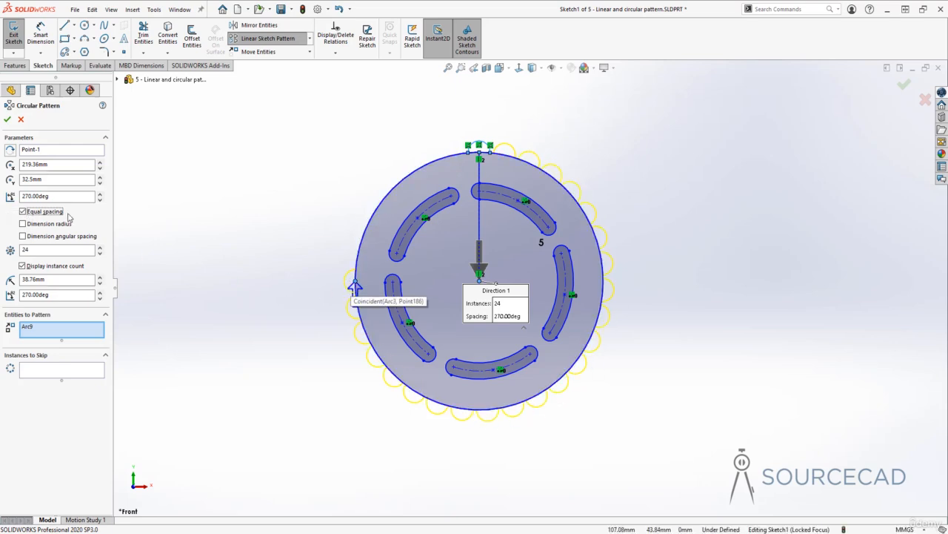
{"action": "key", "text": "shift+Tab"}
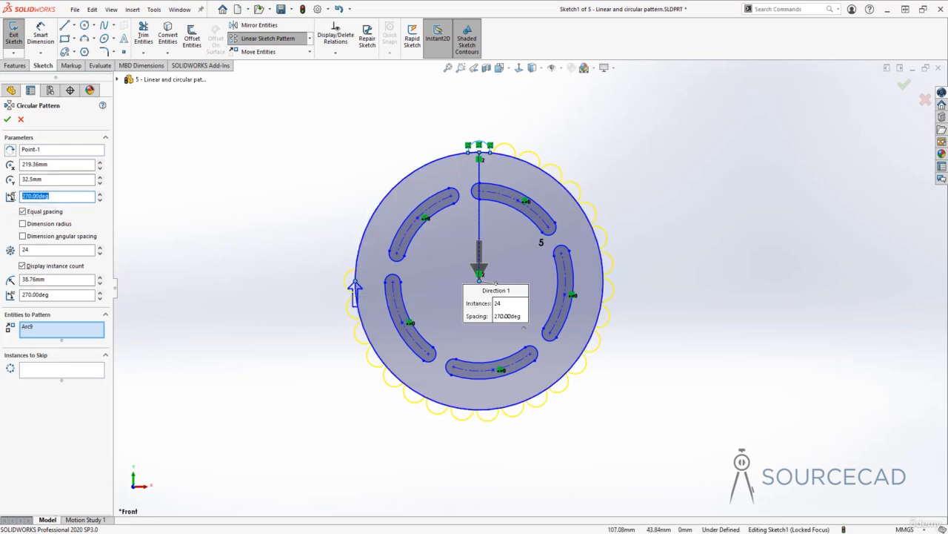
{"action": "type", "text": "360"}
{"action": "key", "text": "Tab"}
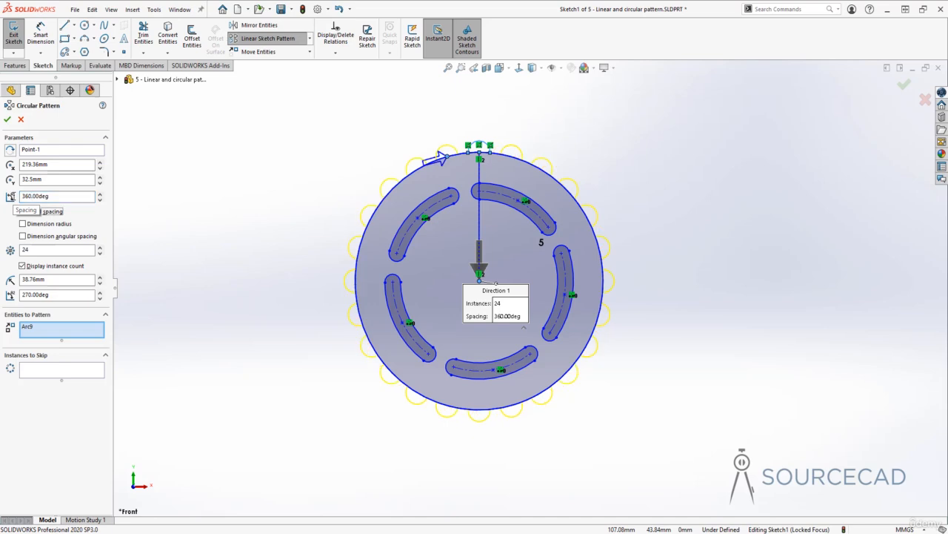
Accept the circular pattern of 24 small arcs around the large circle's edge
{"action": "left_click", "coordinate": [7, 120]}
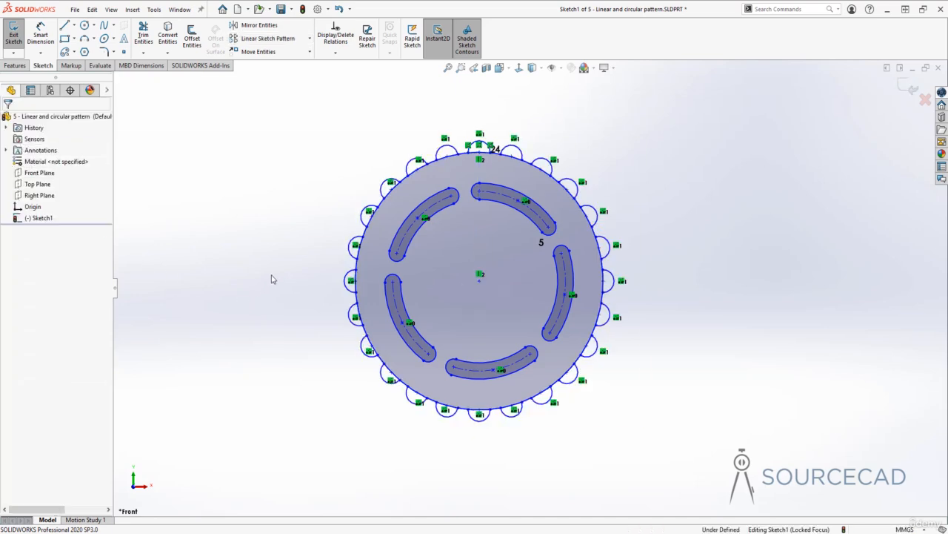